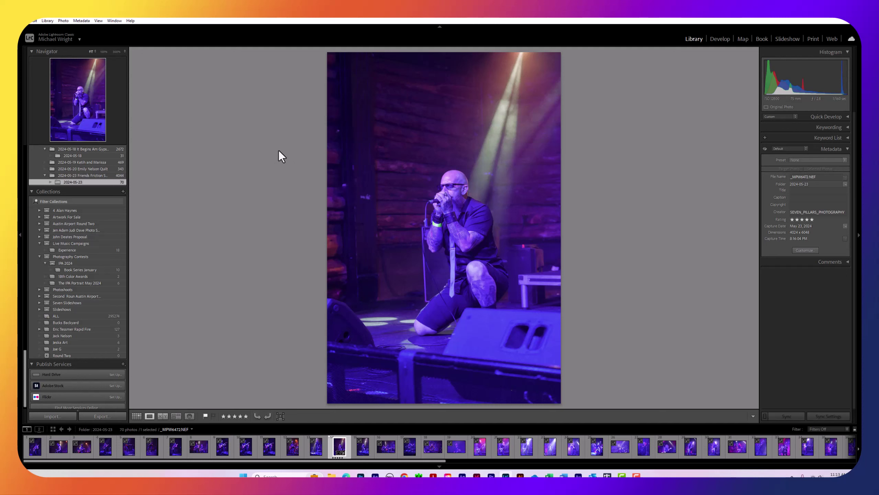
Show the full 2024-05-23 Friends Friction folder, 4044 photos, in the Library
click(100, 175)
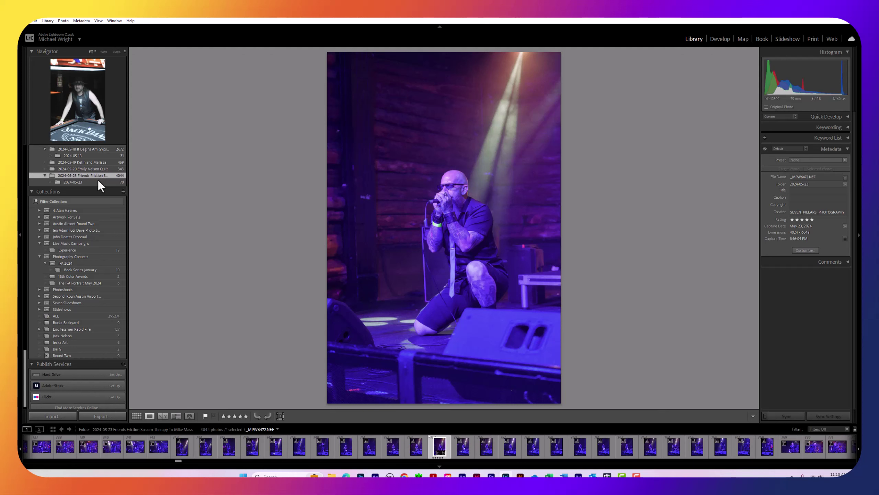
Return to the 70-photo 2024-05-23 subfolder and show five-star shot _MPW6472.NEF in Loupe
click(98, 181)
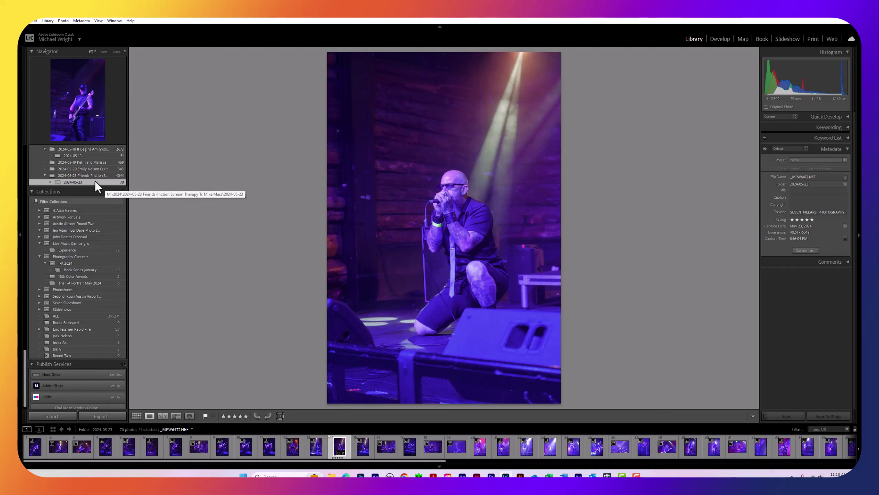
click(139, 415)
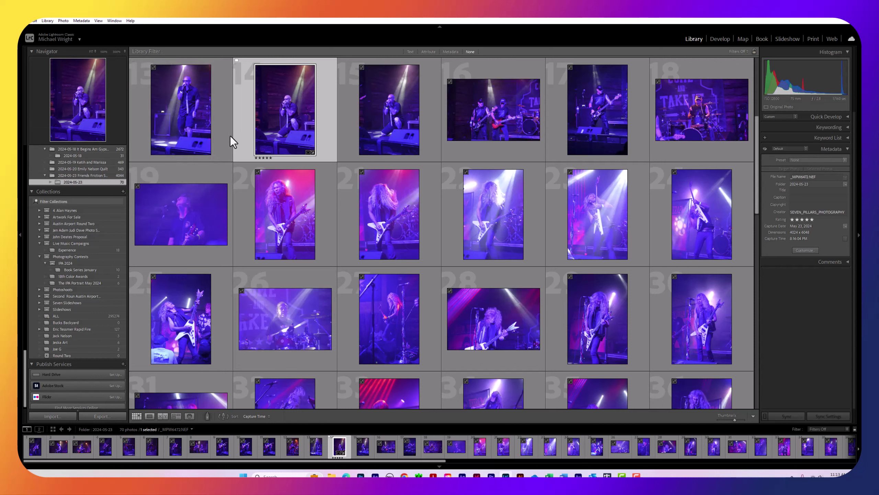
click(120, 176)
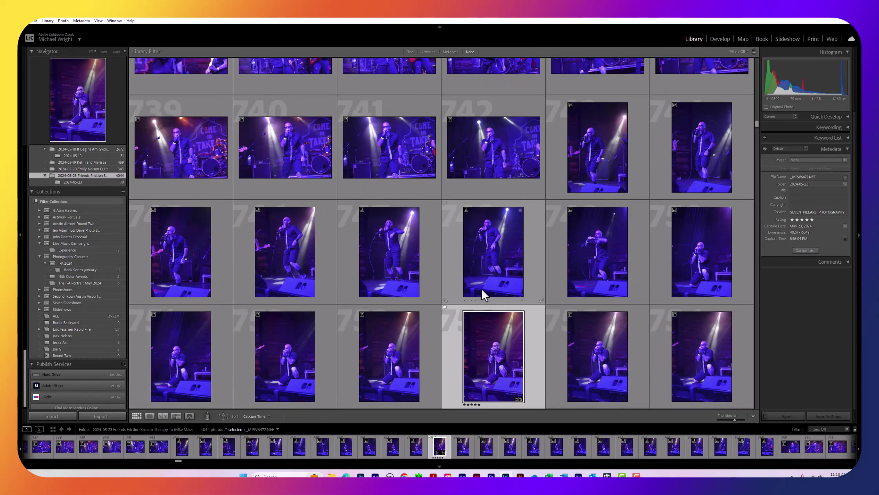
click(112, 183)
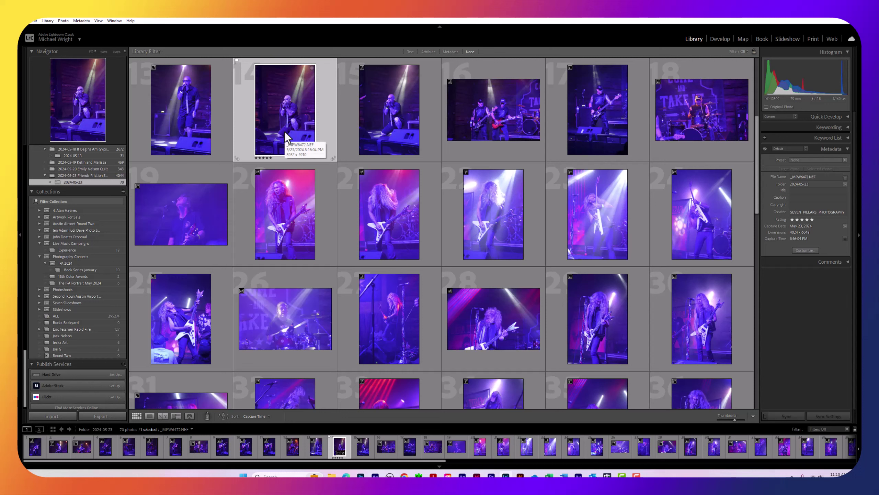
click(150, 416)
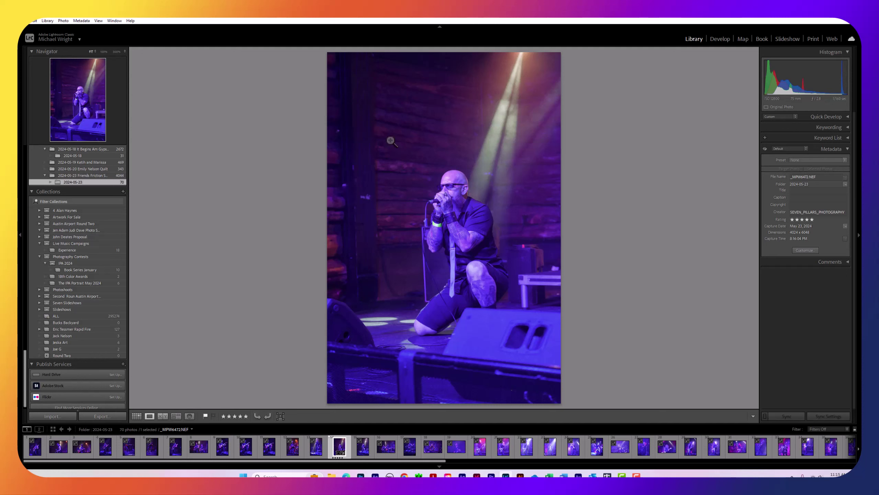
click(97, 21)
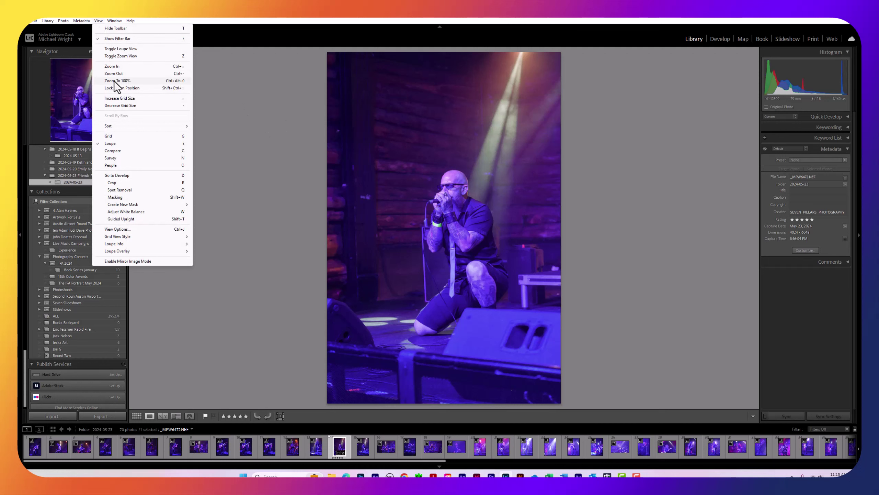
click(605, 110)
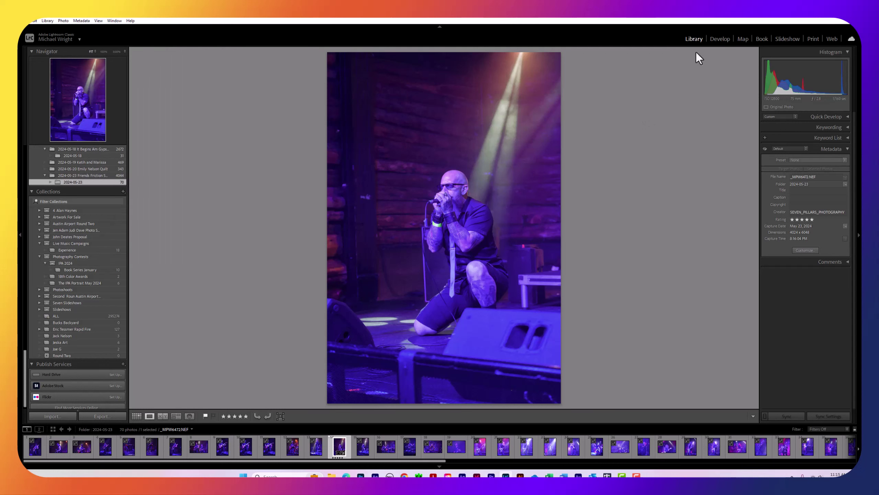
click(719, 38)
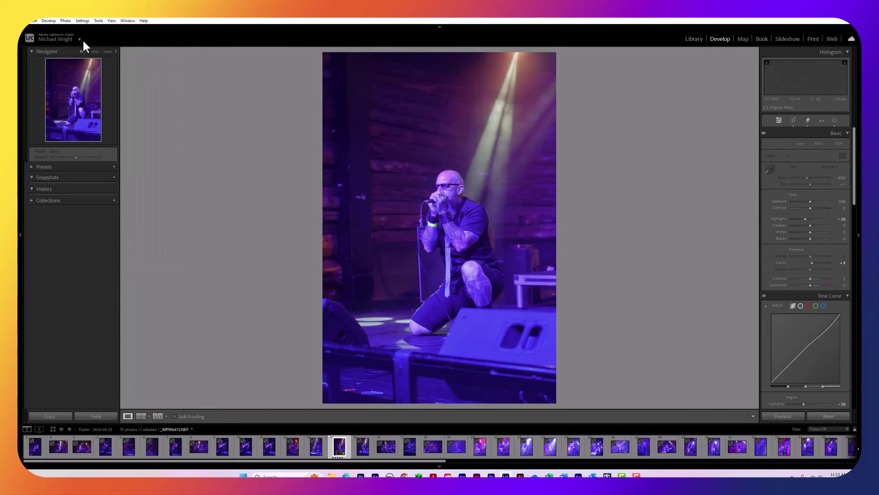
click(107, 21)
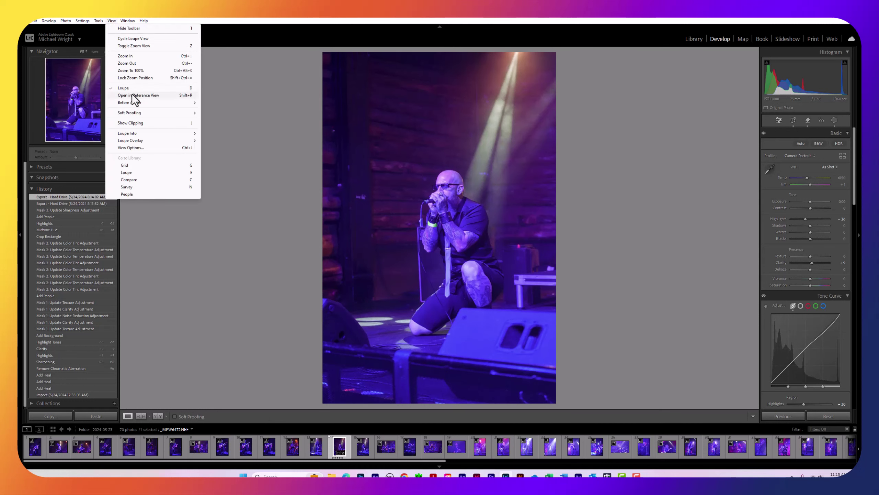
mouse_move(130, 102)
click(240, 101)
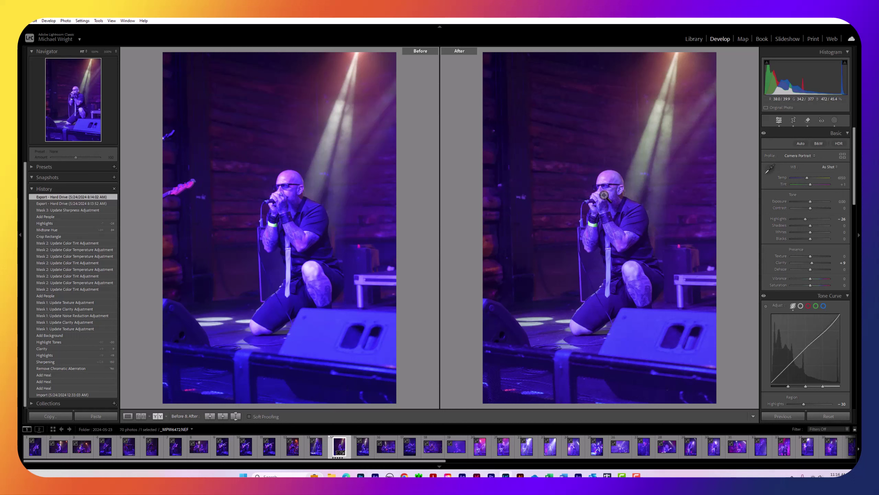
click(111, 21)
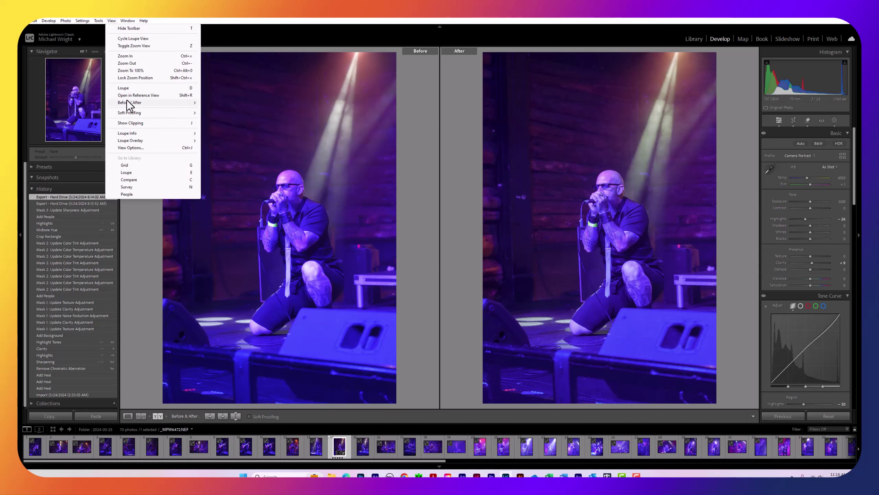
mouse_move(127, 101)
click(213, 102)
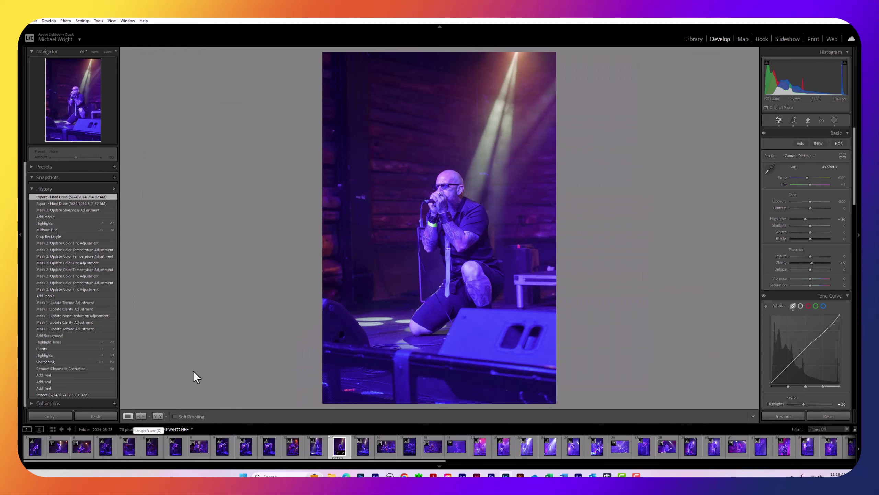
click(694, 39)
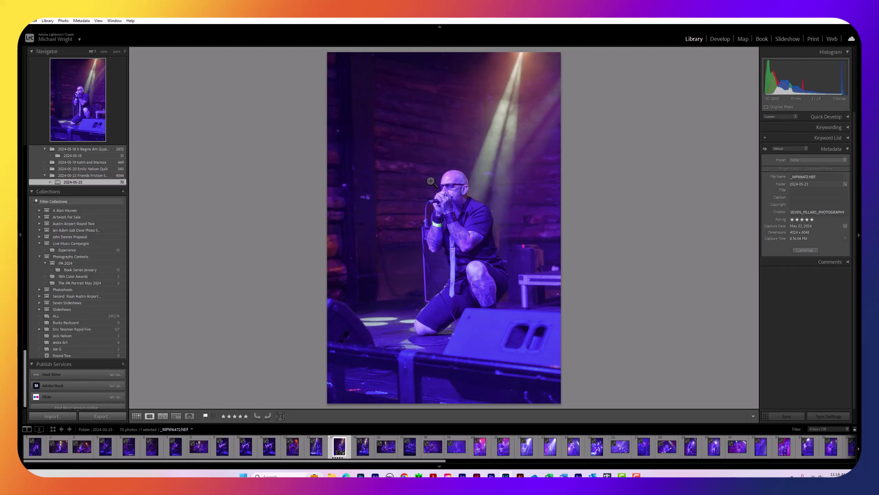
Preview guitarist photos 25 and 27 large in Loupe from the Grid
click(136, 415)
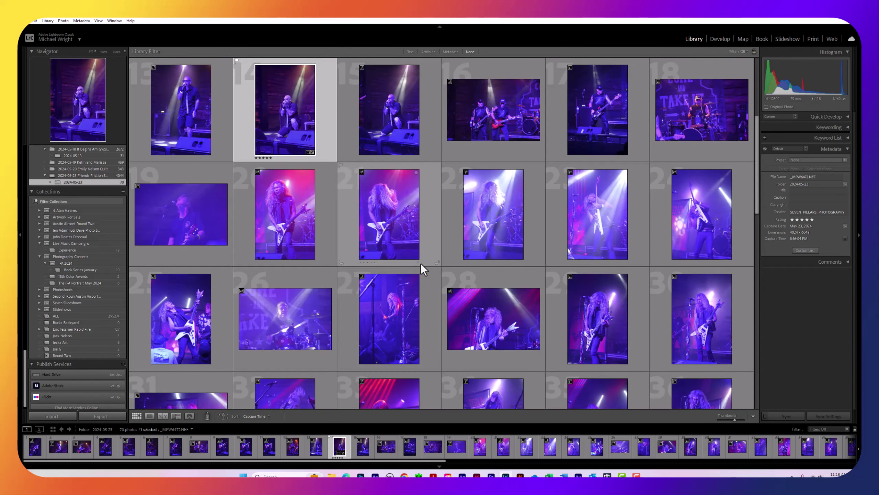
scroll(461, 255, down, 5)
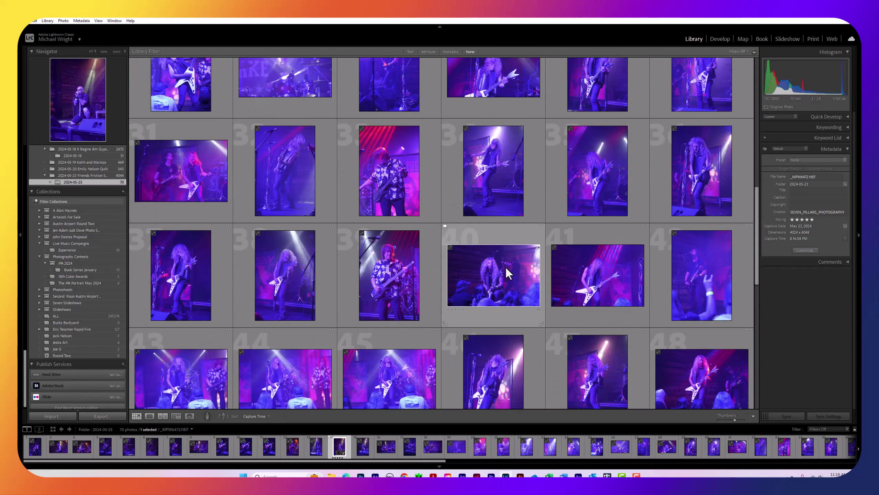
scroll(370, 183, up, 2)
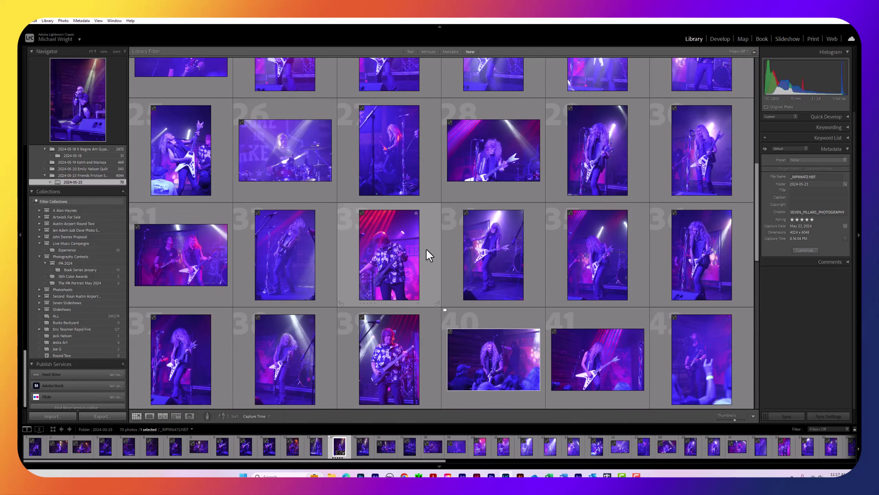
click(195, 152)
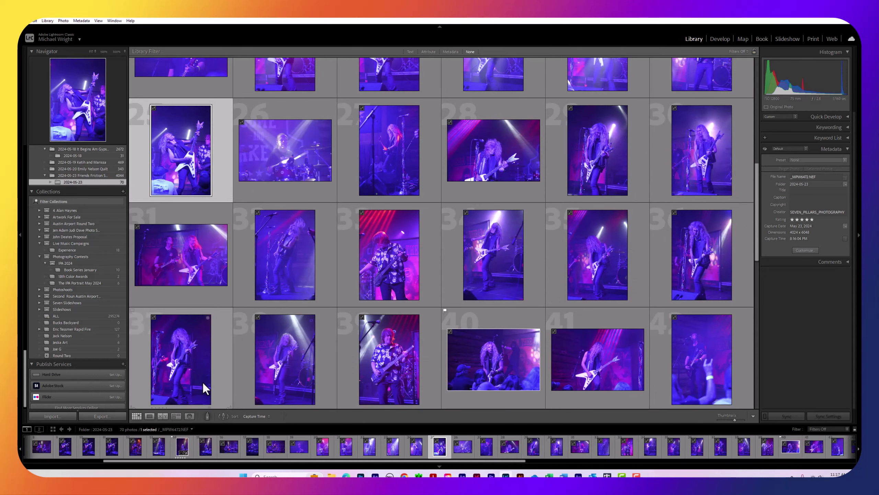
click(153, 415)
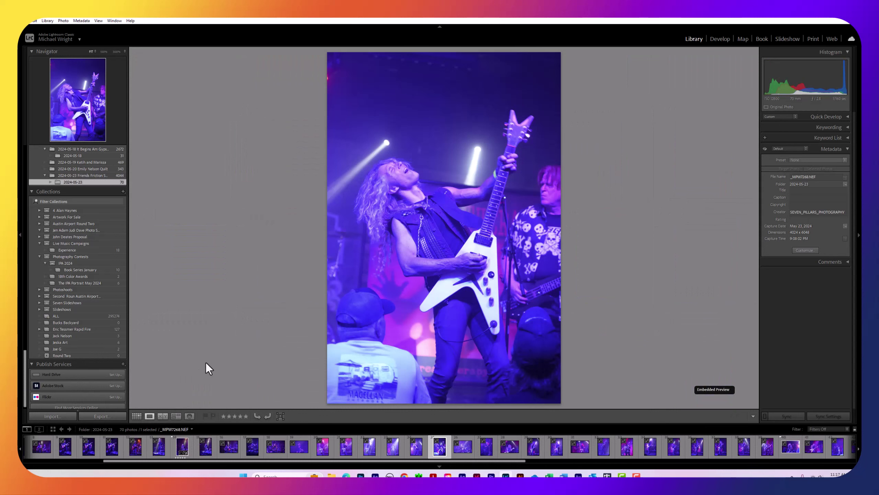
click(136, 415)
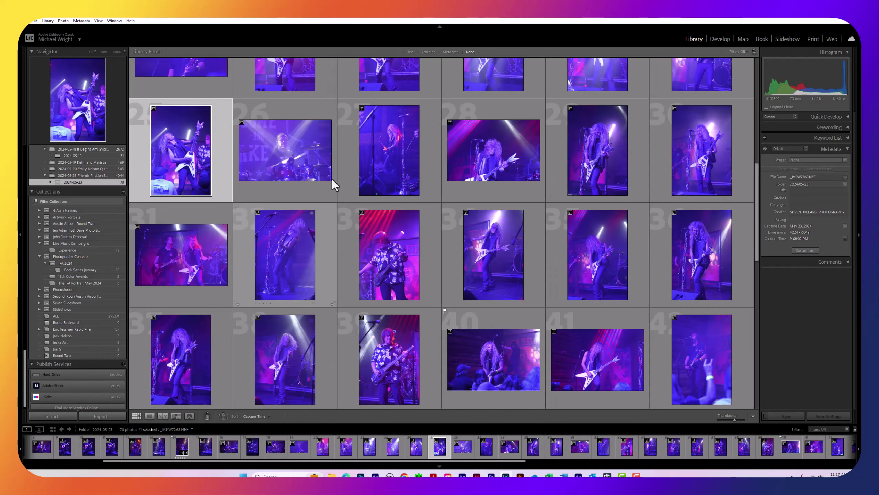
click(394, 150)
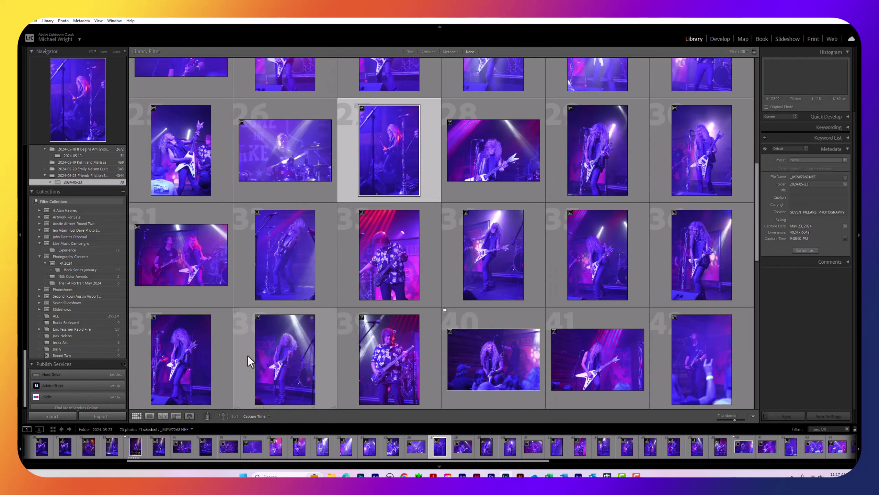
click(150, 415)
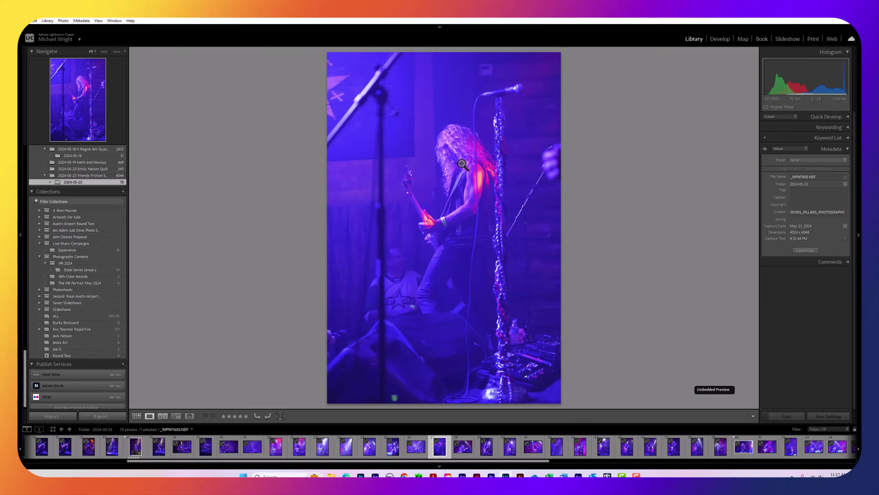
click(135, 417)
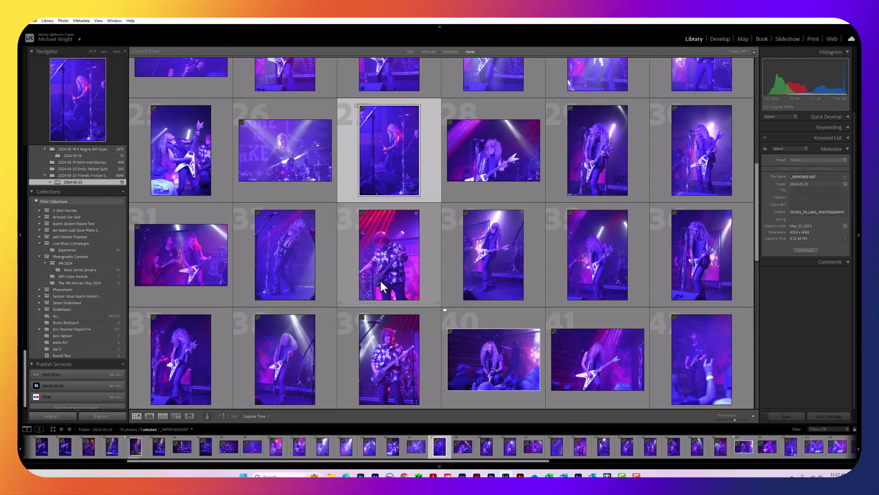
Check photo 41, then show photo 40, the guitarist above the crowd, in Loupe
scroll(471, 251, down, 2)
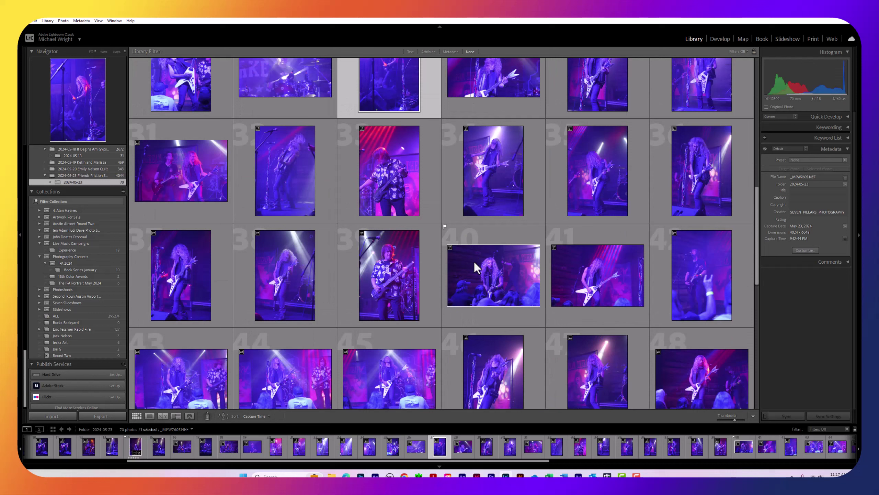
click(487, 286)
key(Right)
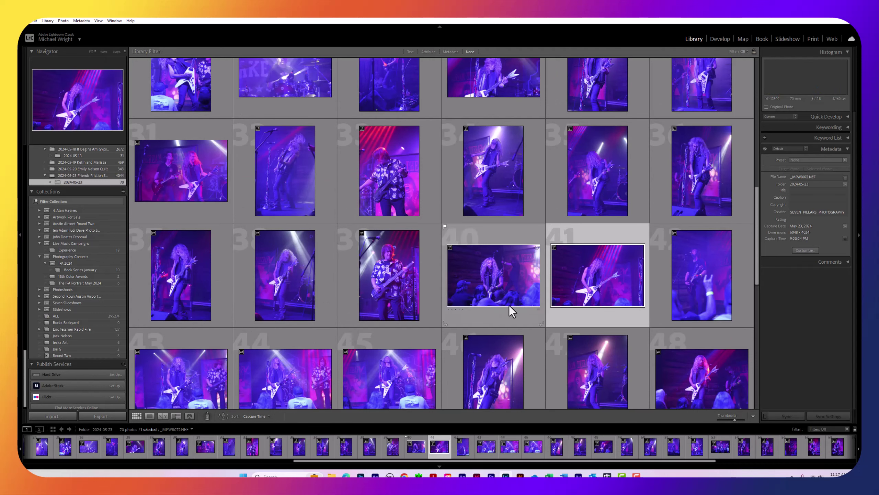
click(150, 416)
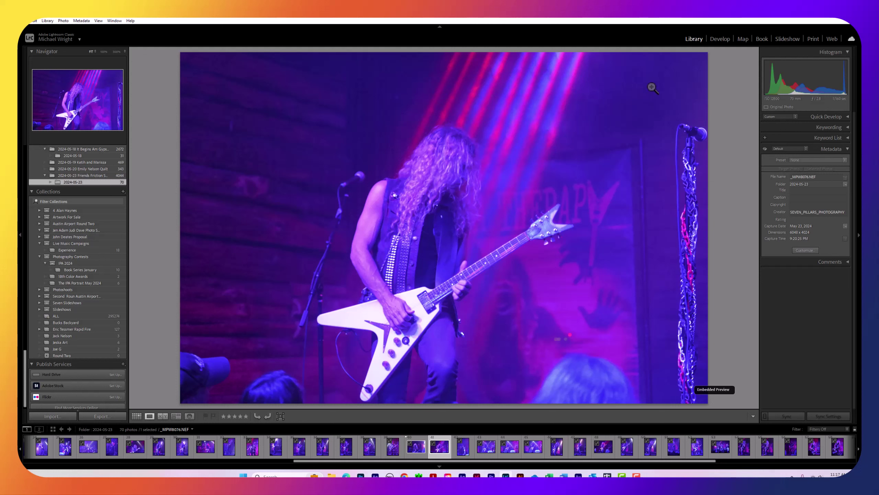
click(135, 415)
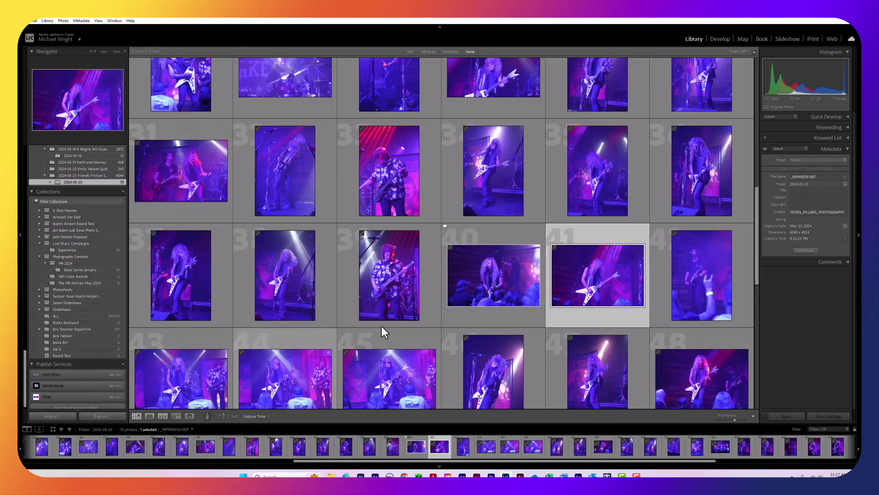
click(149, 416)
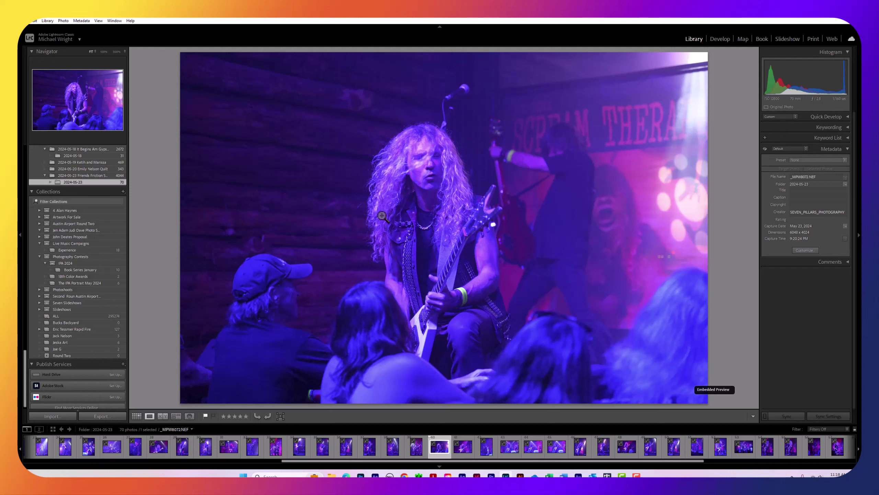
Rate the curly-haired guitarist photo five stars
click(246, 416)
Open the five-star guitarist photo in the Develop module at As Shot white balance
click(725, 41)
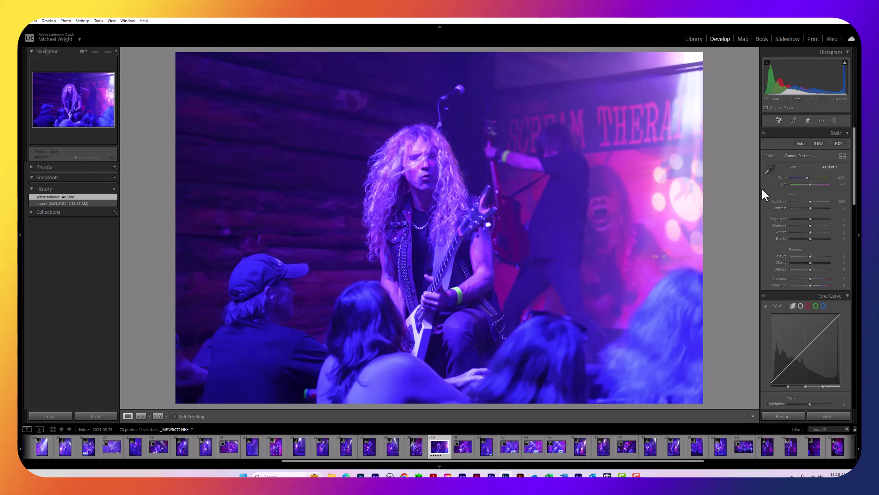
Enable Remove Chromatic Aberration on the Lens Corrections Profile tab
scroll(786, 195, down, 3)
scroll(785, 194, down, 10)
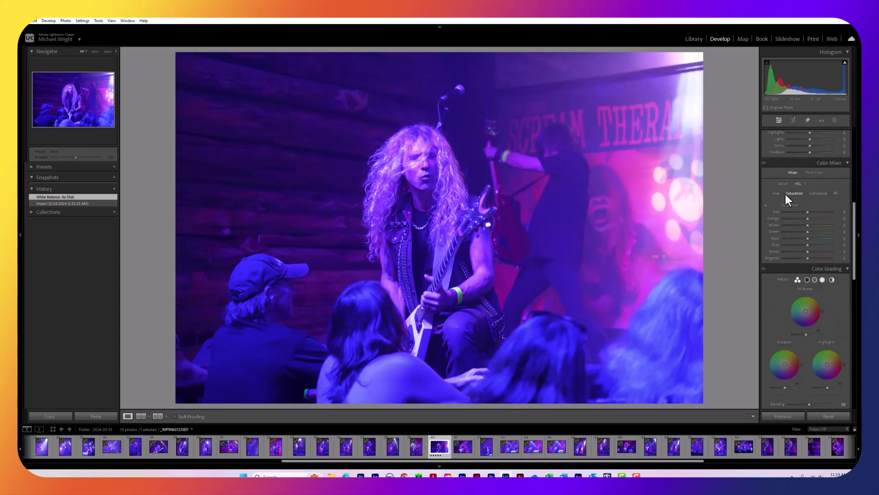
scroll(785, 194, down, 5)
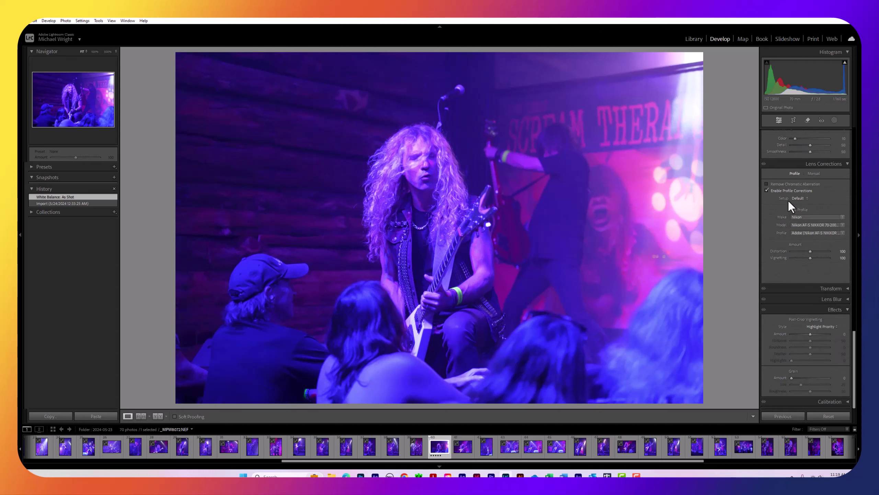
click(766, 184)
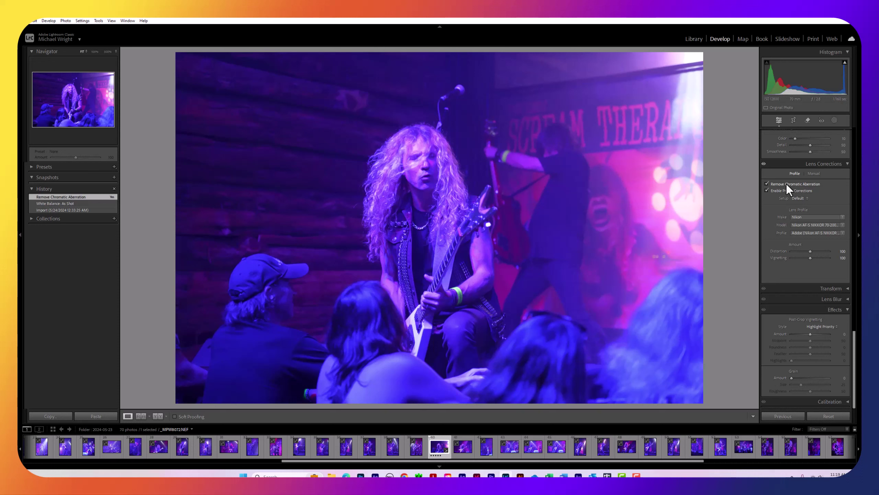
Raise the Detail panel's Sharpening Amount slightly
scroll(787, 186, up, 3)
scroll(786, 184, up, 6)
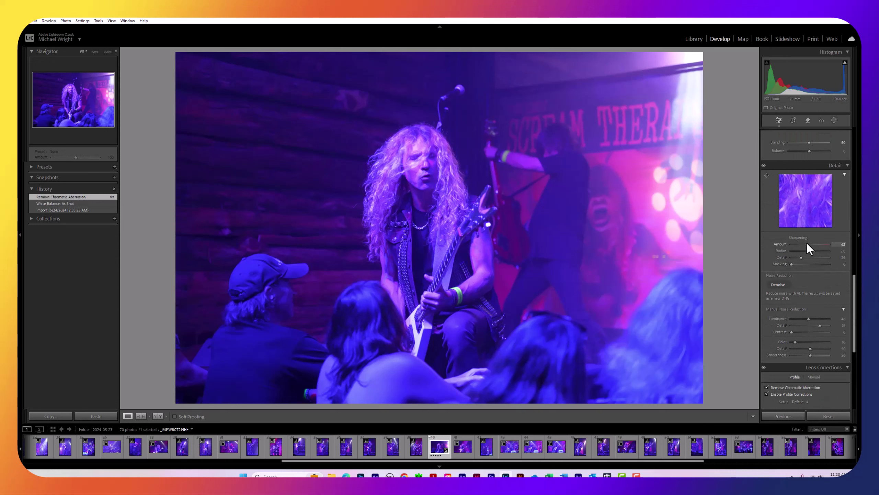
drag(815, 245, 799, 242)
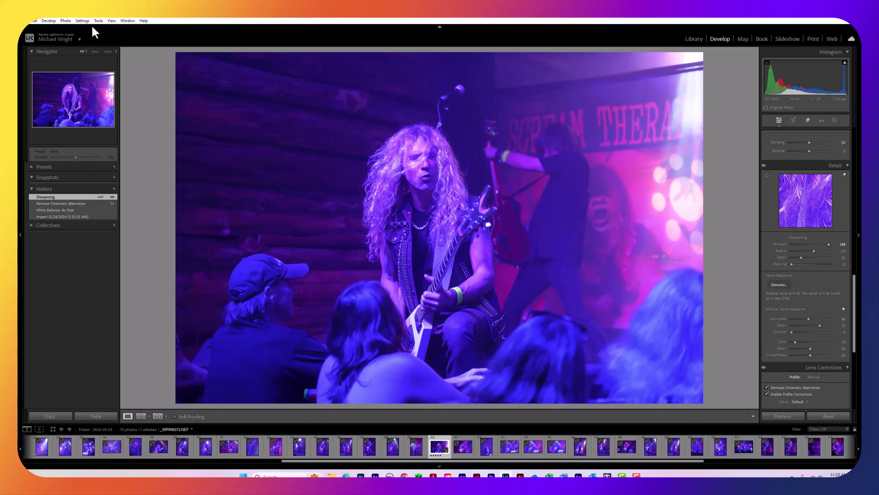
Compare the photo in Before / After Left / Right view, then return to Loupe
click(111, 21)
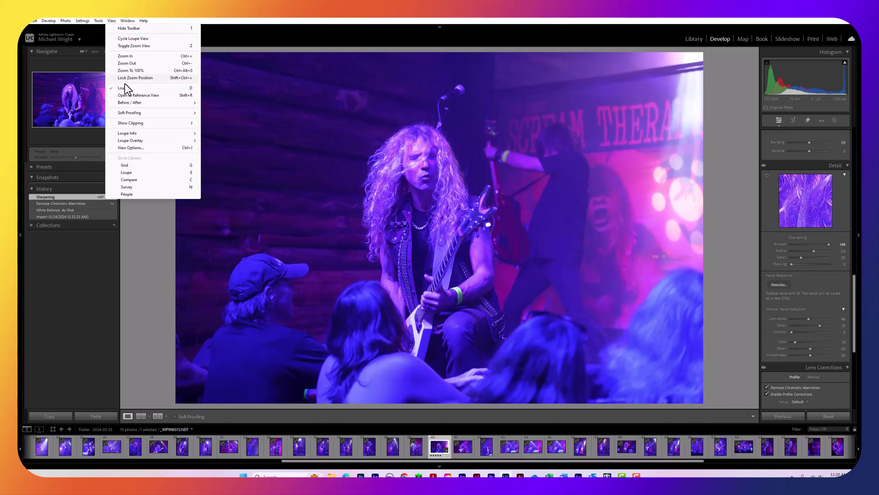
mouse_move(124, 102)
click(212, 103)
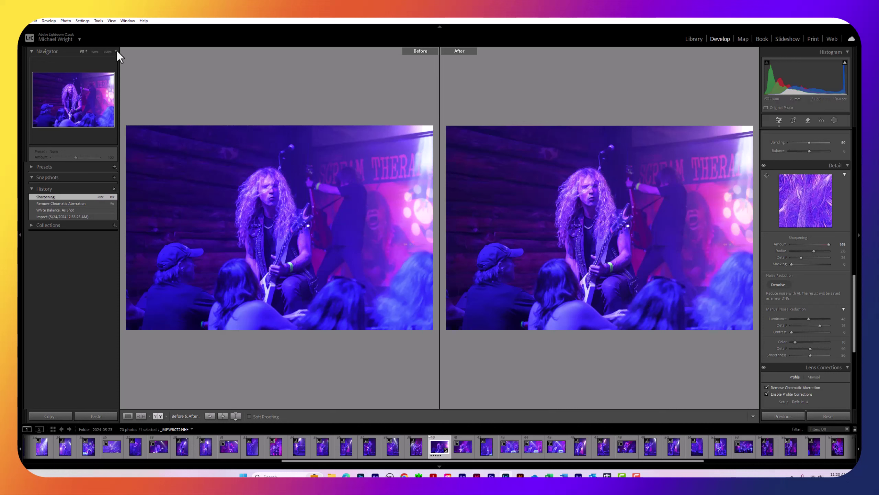
click(111, 21)
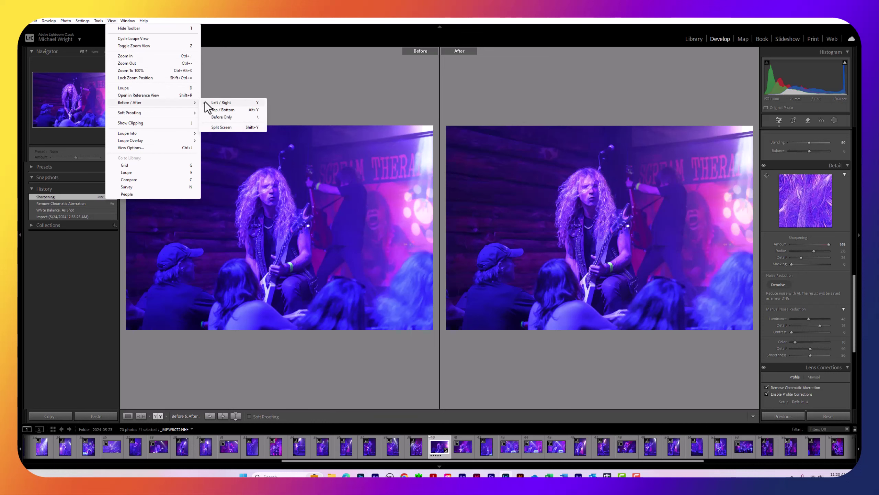
click(208, 102)
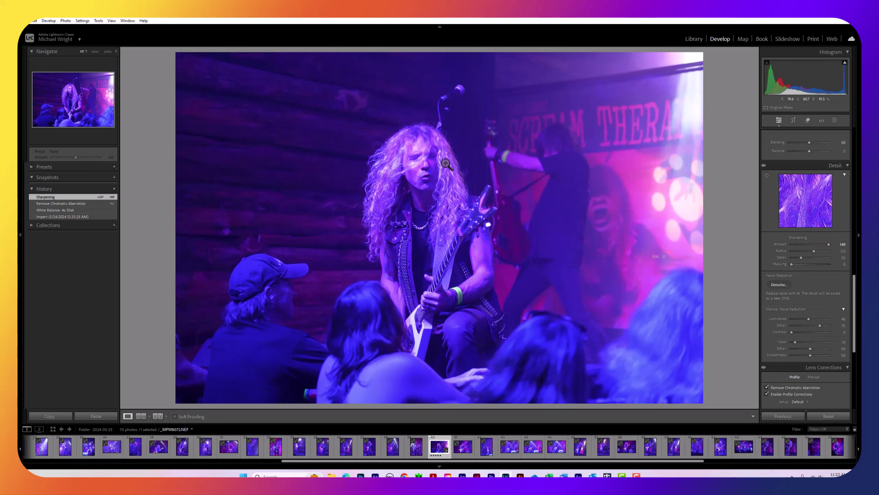
Add Mask 1, a Background mask covering everything except the guitarist
click(835, 121)
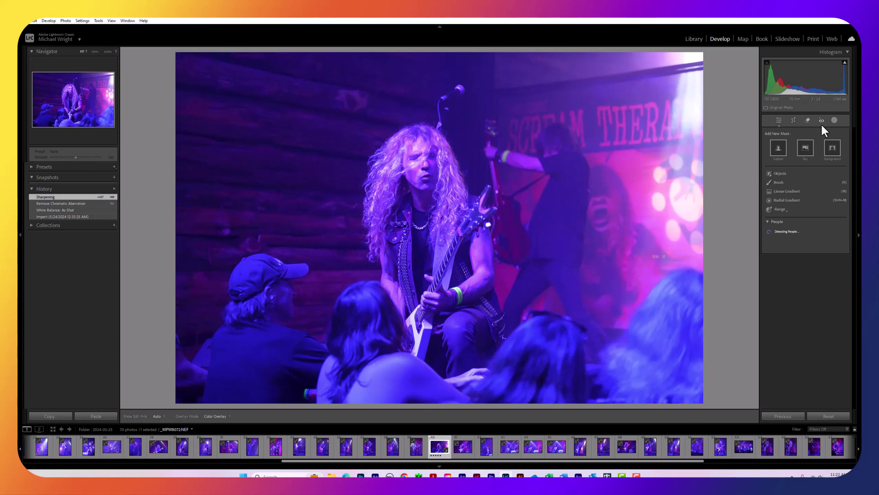
click(829, 156)
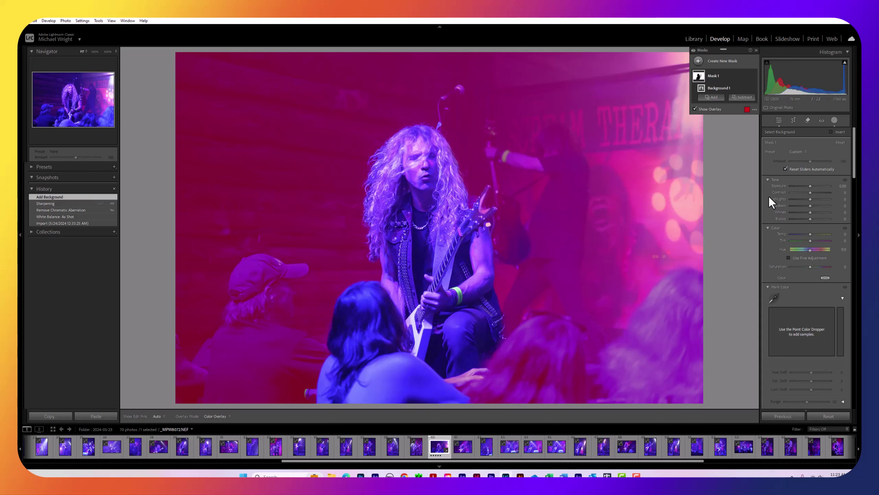
Reduce the background mask's Texture to -20 and its Clarity, then close masking
scroll(787, 204, down, 10)
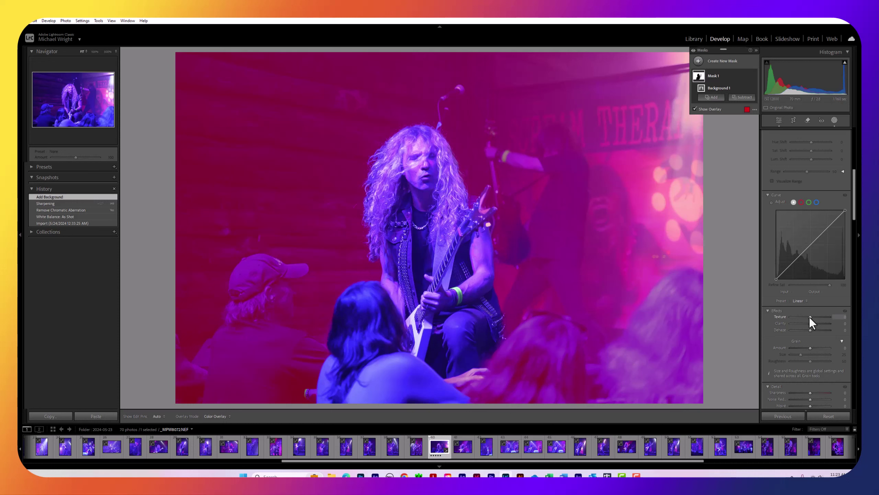
drag(809, 317, 809, 317)
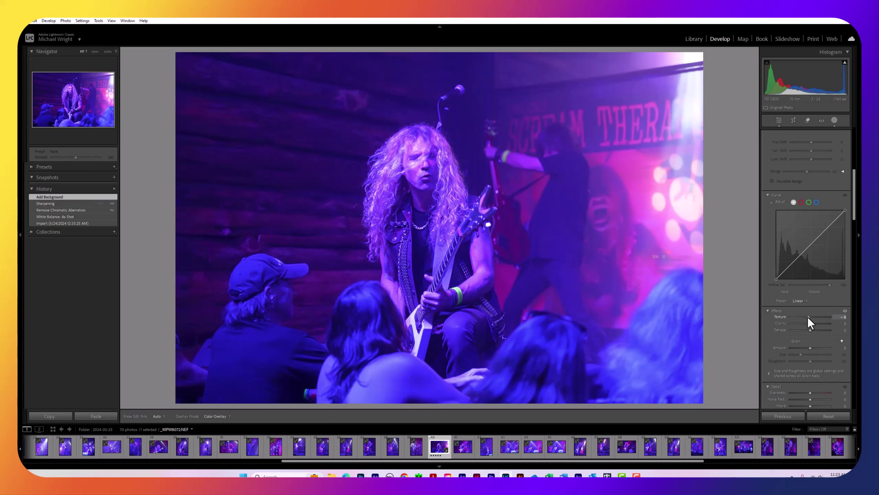
drag(807, 318, 805, 323)
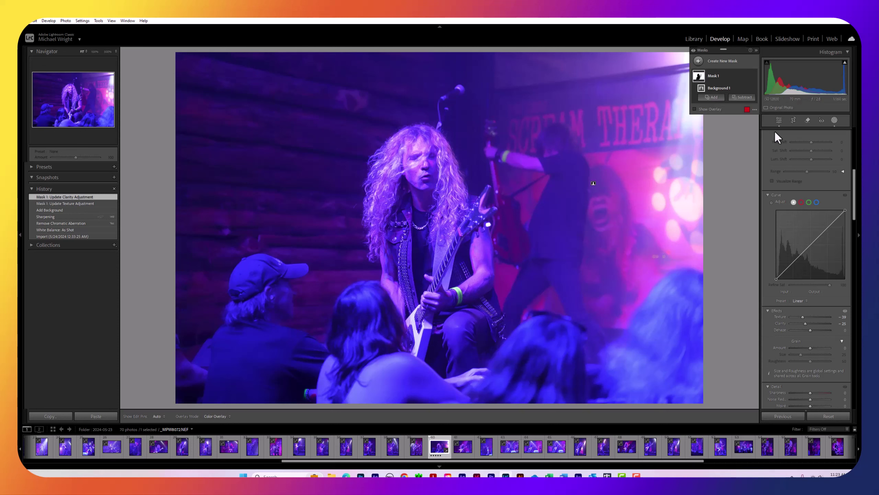
click(834, 121)
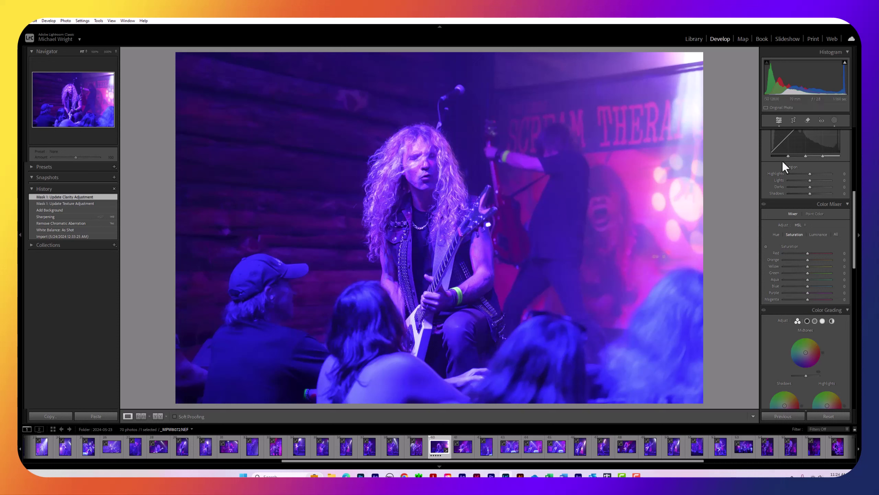
Start a Select People mask on Person 1 with Entire Person unticked and only Hair ticked
click(835, 121)
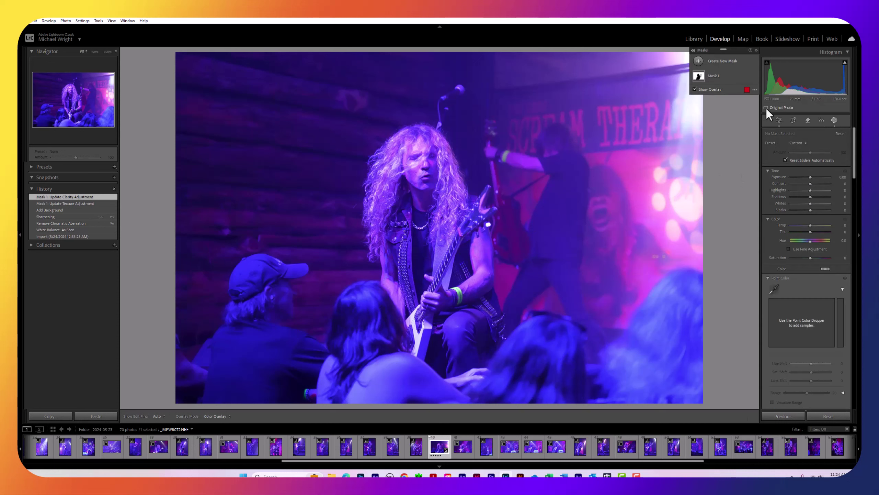
click(699, 62)
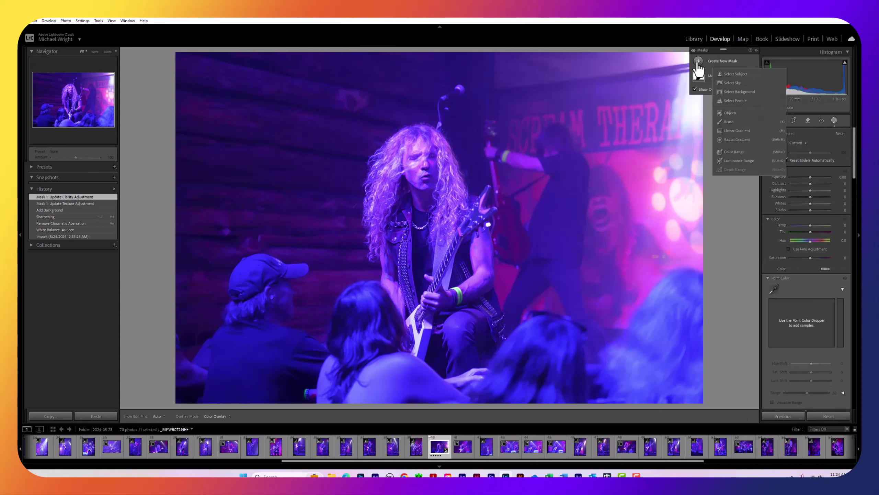
click(727, 101)
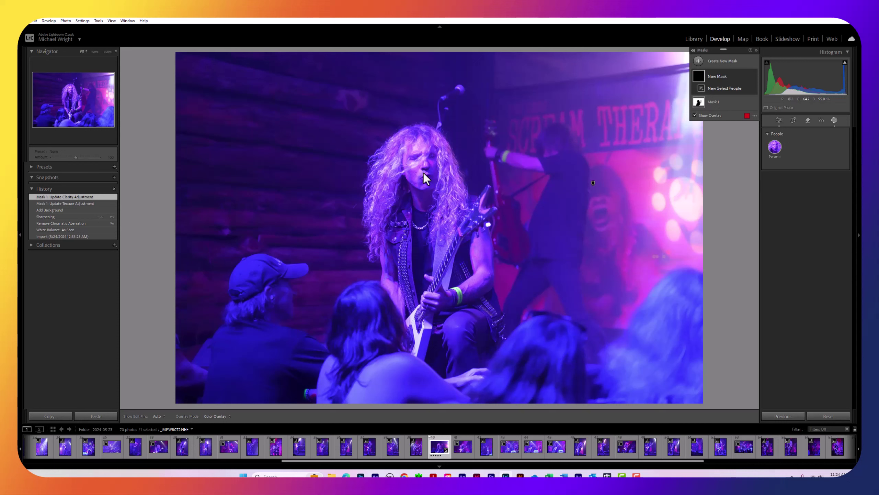
mouse_move(774, 148)
click(774, 149)
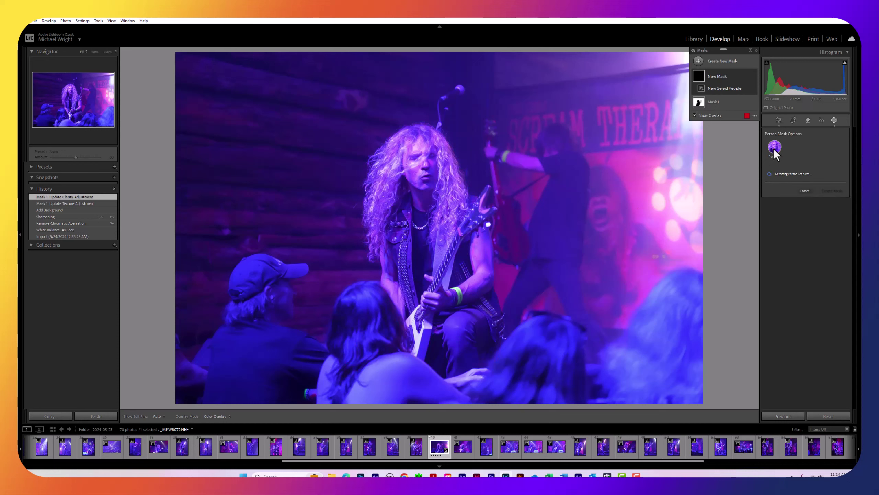
click(777, 173)
click(766, 221)
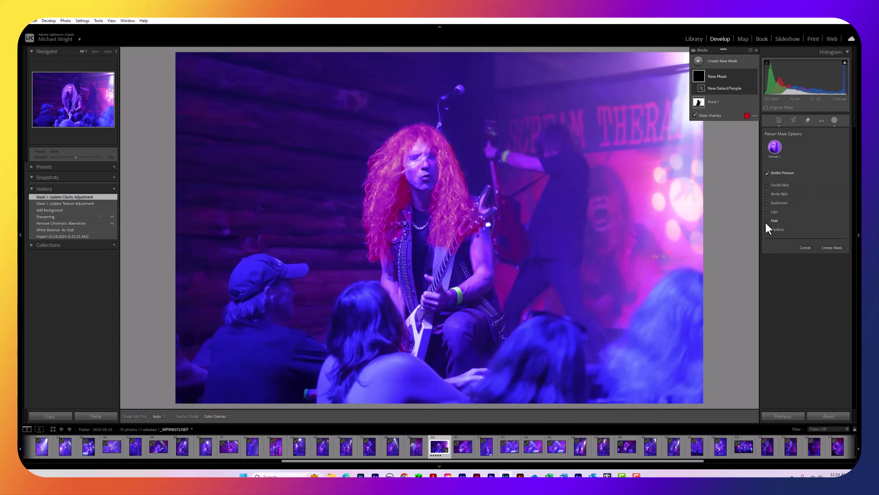
Create the Person 1 Hair mask (Mask 2) and nudge its Detail Sharpness slider up slightly
click(832, 247)
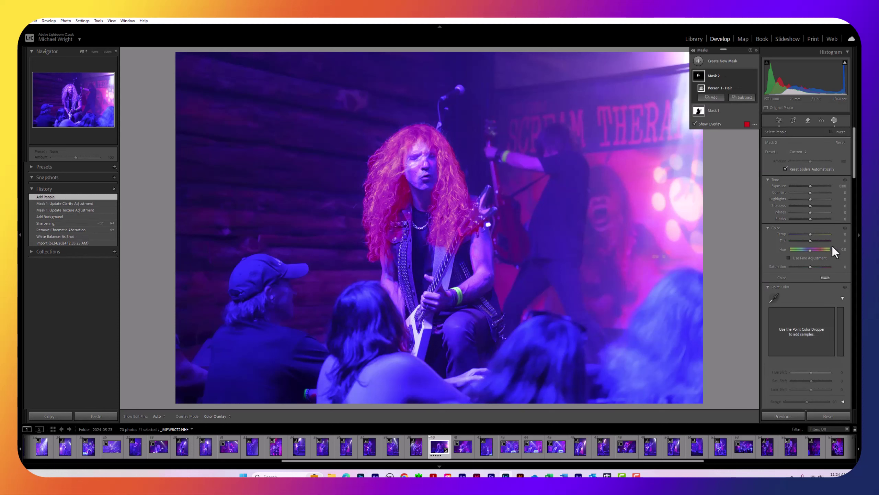
scroll(819, 260, down, 10)
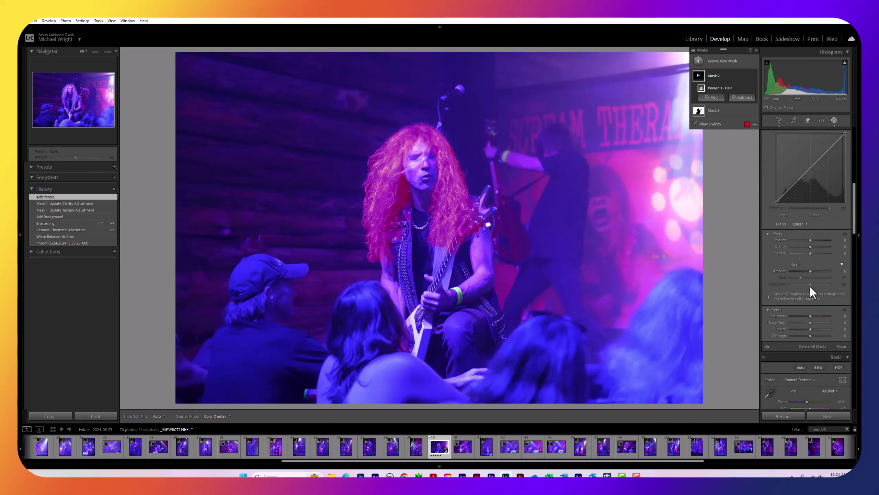
scroll(798, 197, up, 3)
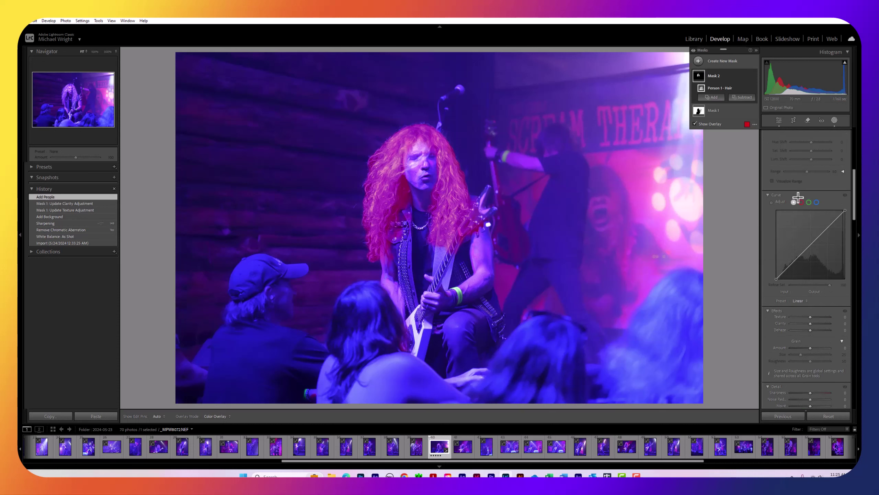
scroll(798, 198, up, 9)
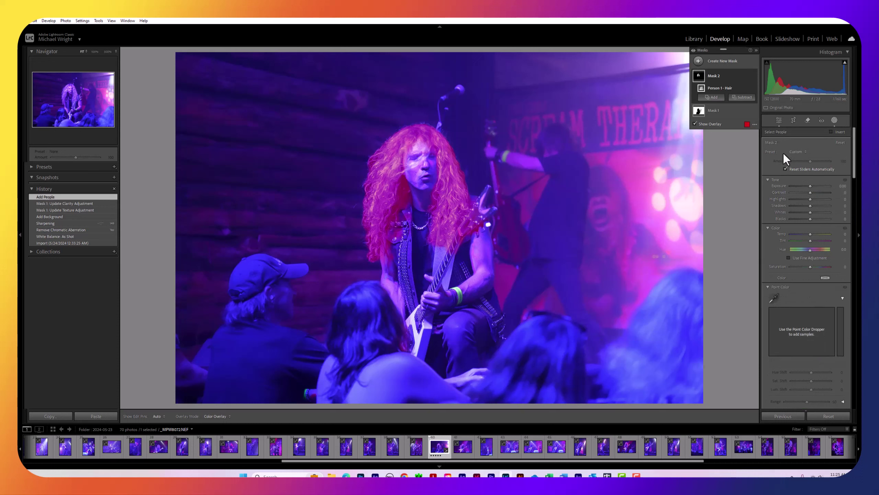
scroll(786, 194, down, 10)
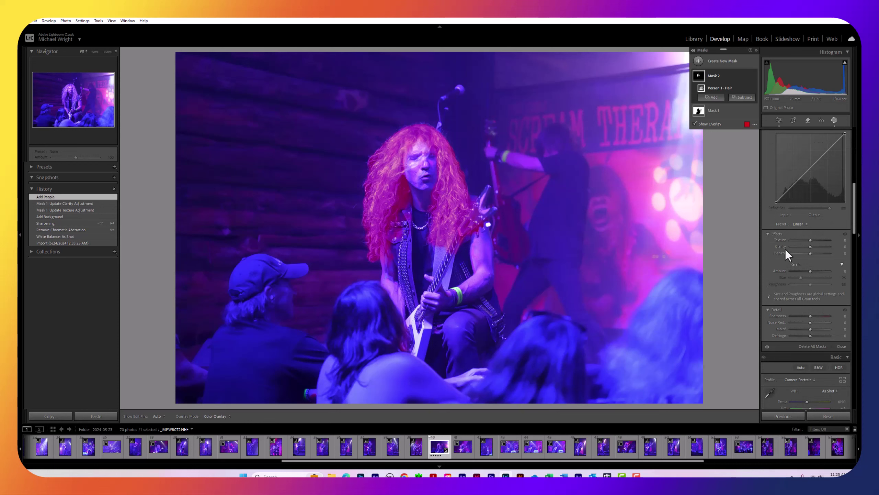
scroll(785, 249, down, 5)
scroll(786, 297, down, 5)
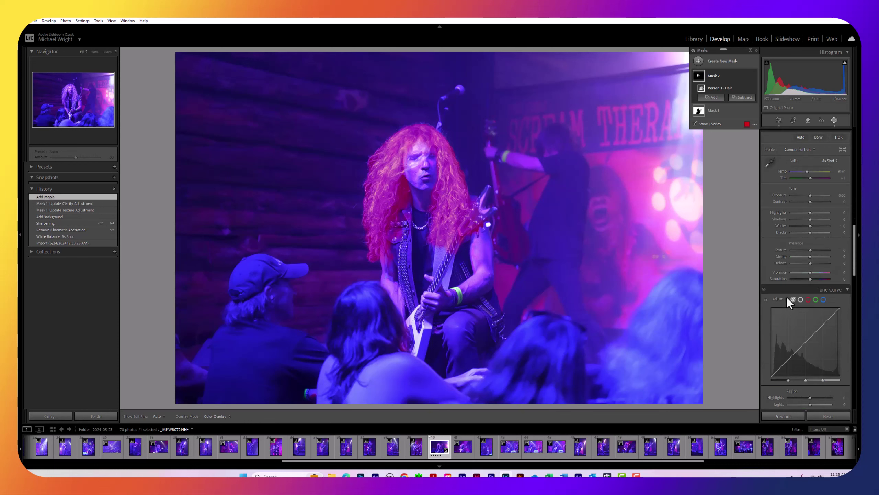
scroll(796, 288, down, 10)
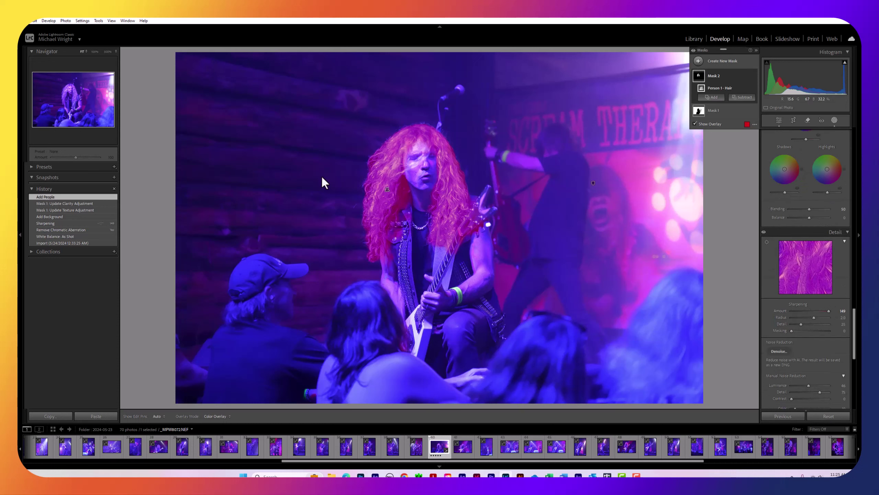
scroll(813, 235, up, 5)
scroll(813, 232, up, 5)
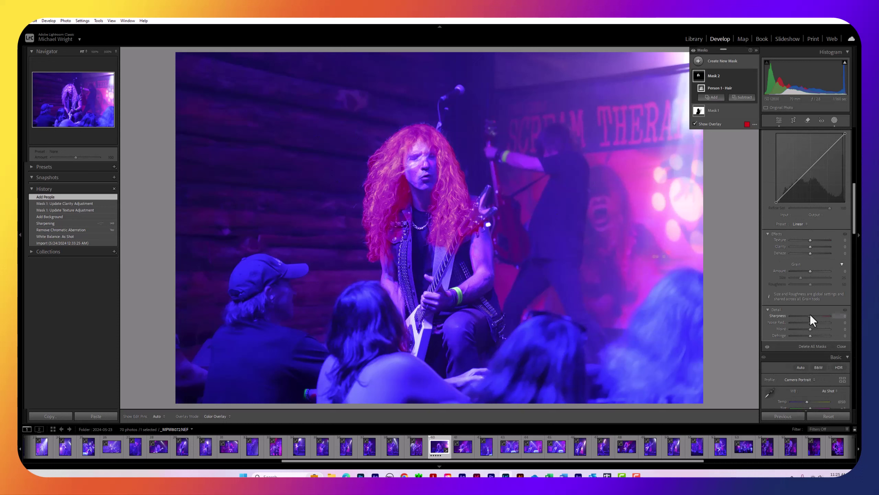
drag(809, 316, 813, 316)
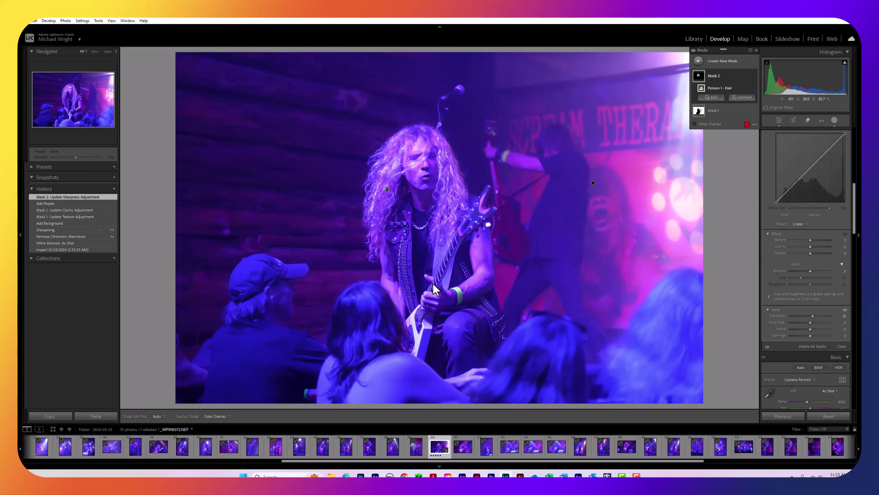
click(346, 476)
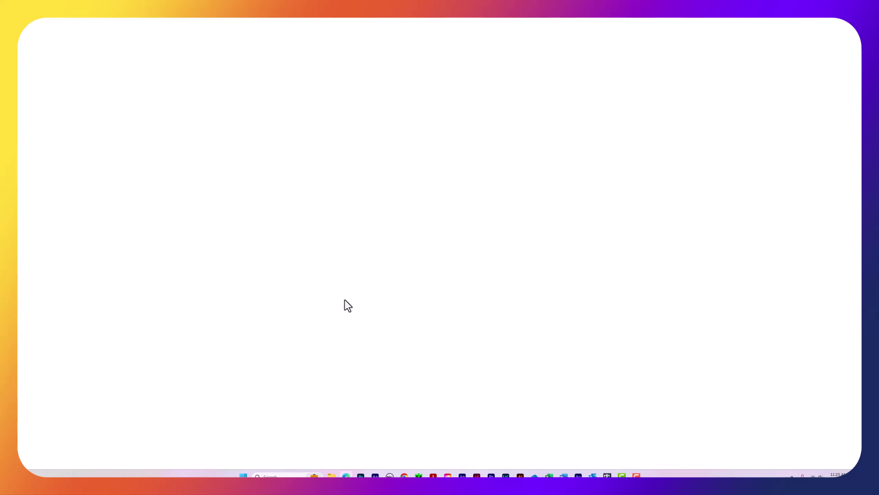
drag(834, 21, 17, 45)
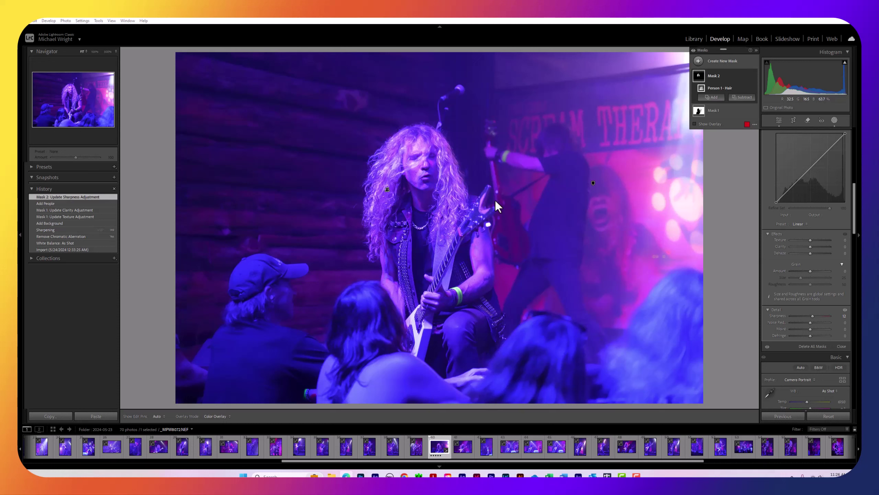
Close the Masks panel using the Masking icon in the tool strip
click(834, 118)
Add Mask 3 as a Select People mask on Person 1 covering only Facial Skin
click(834, 119)
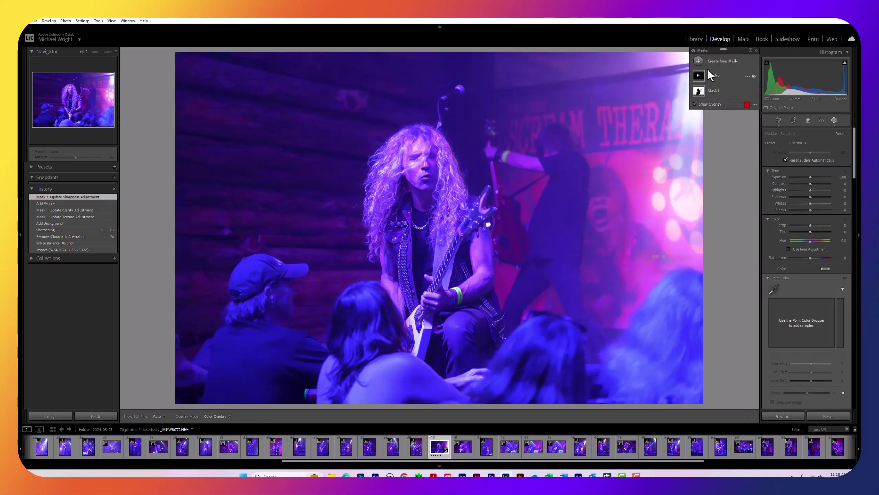
click(699, 61)
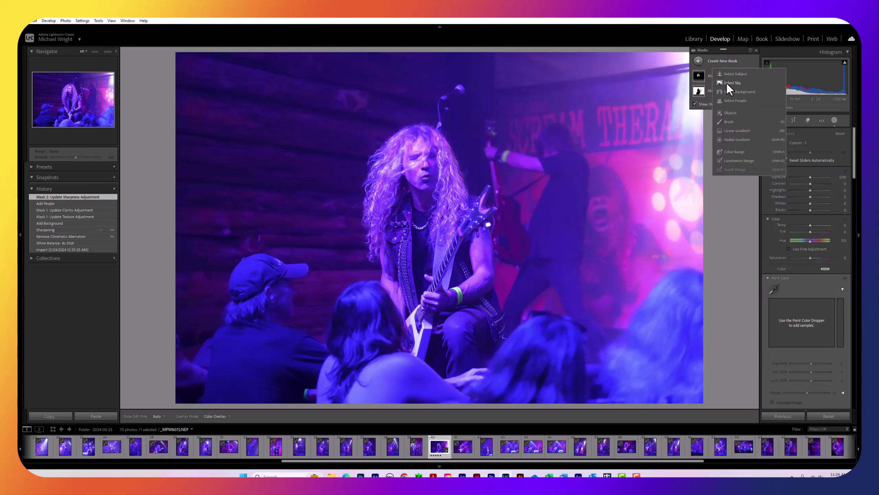
click(728, 100)
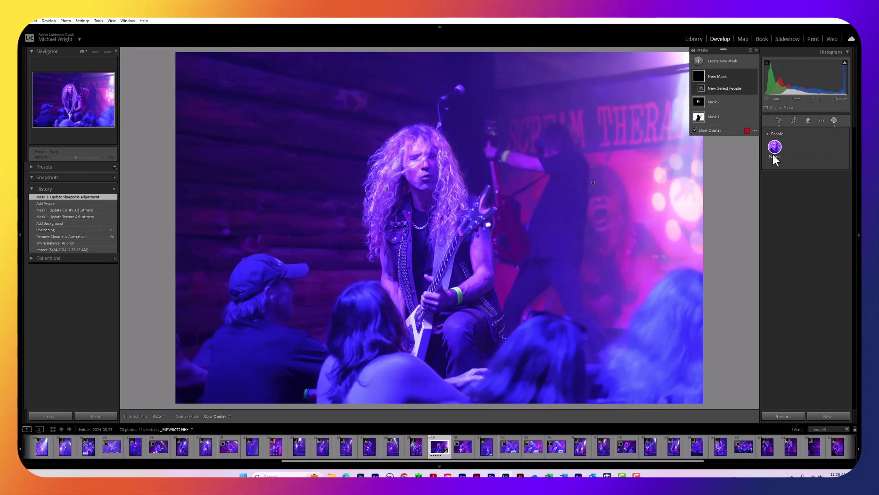
click(772, 152)
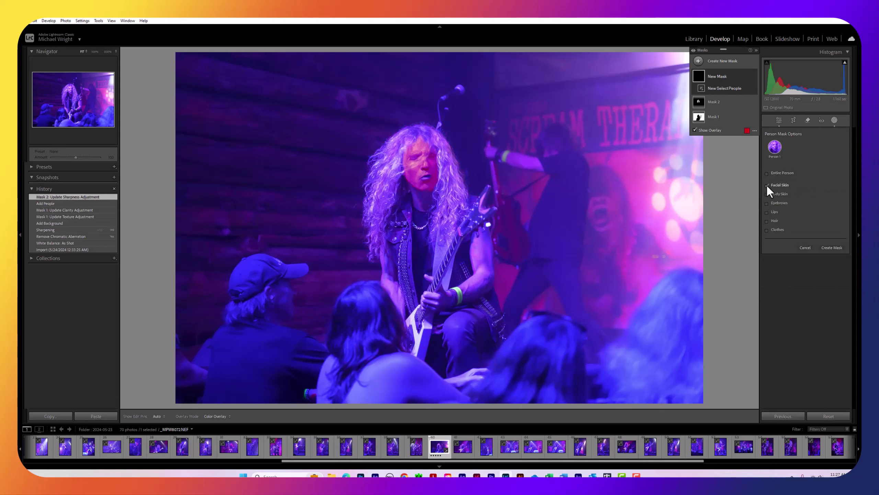
click(830, 247)
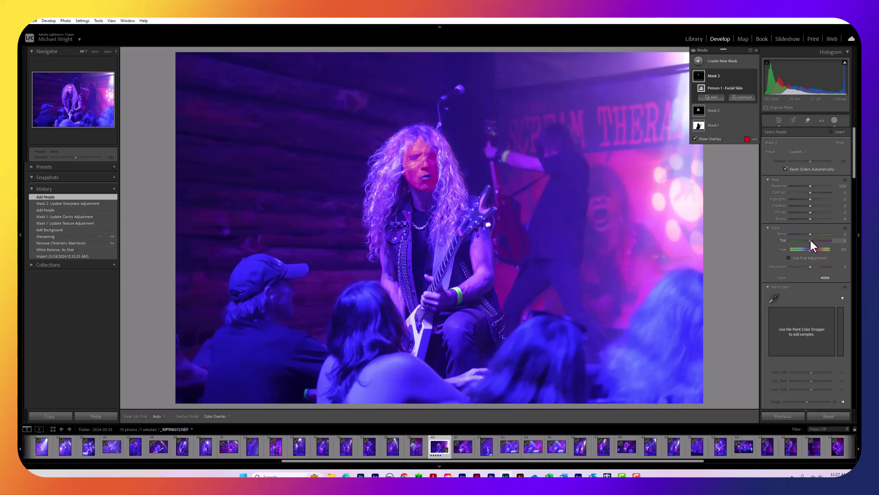
Give the facial-skin Mask 3 a Tint of -25 and a Temp of 14
drag(810, 242, 810, 242)
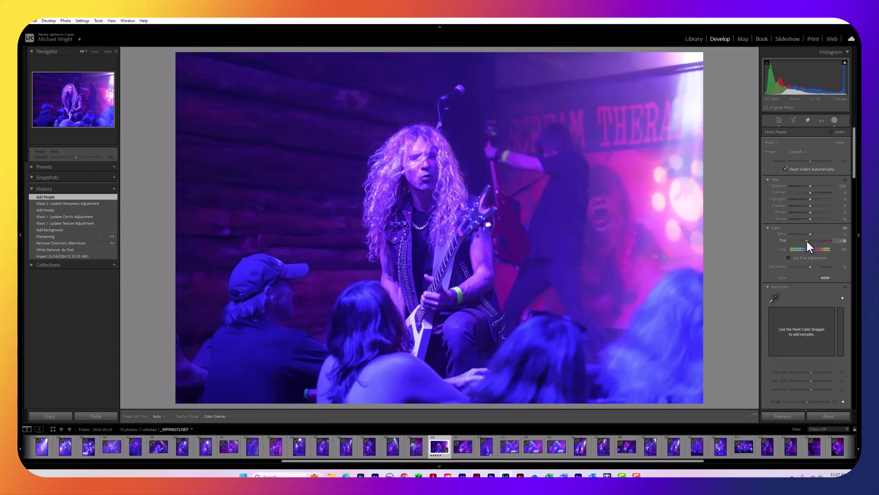
drag(807, 241, 805, 239)
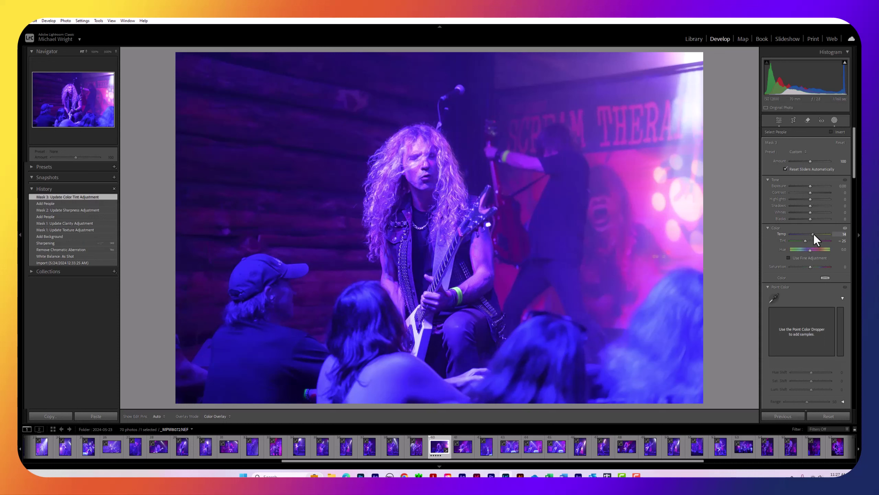
click(814, 234)
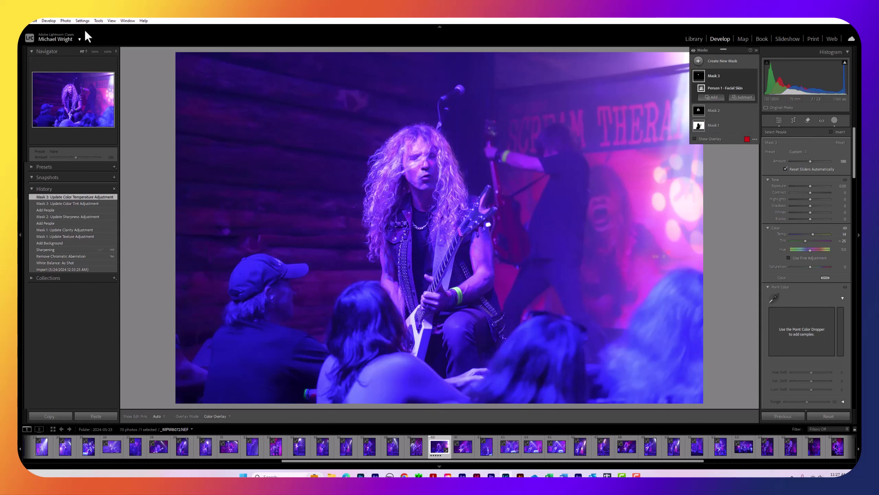
Switch to the Before/After Left / Right view and close the Masking panel
click(111, 22)
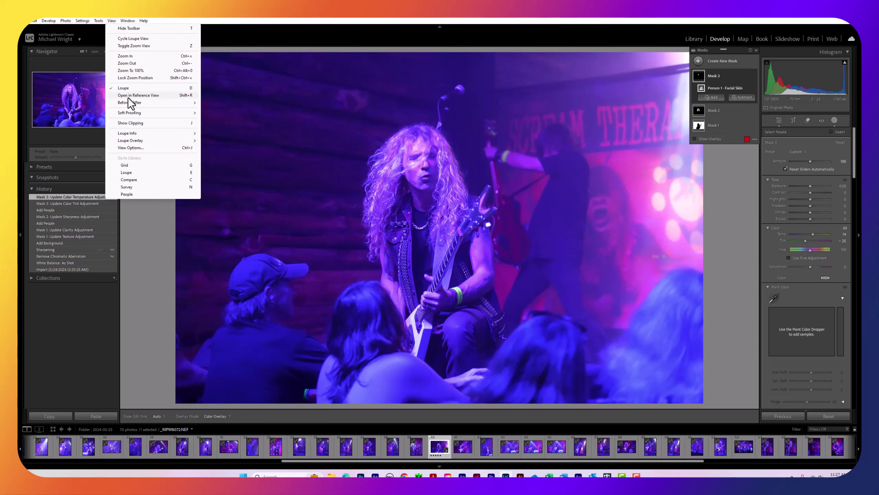
mouse_move(128, 101)
click(222, 103)
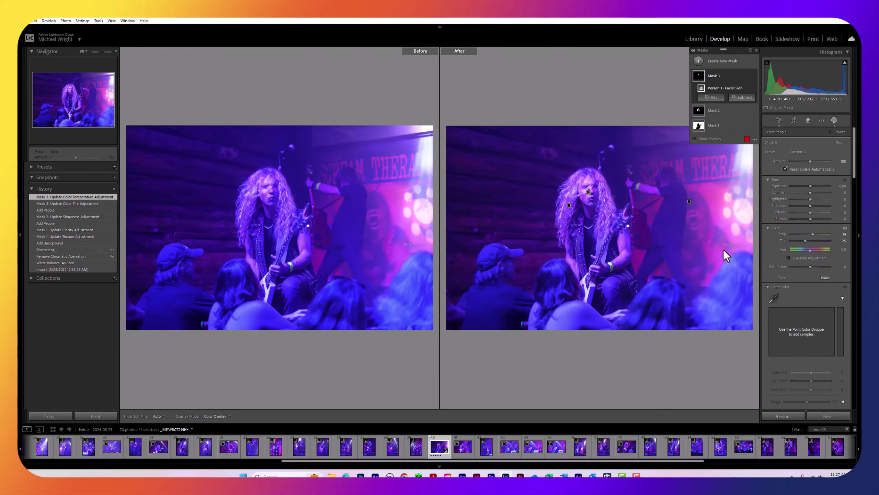
click(836, 120)
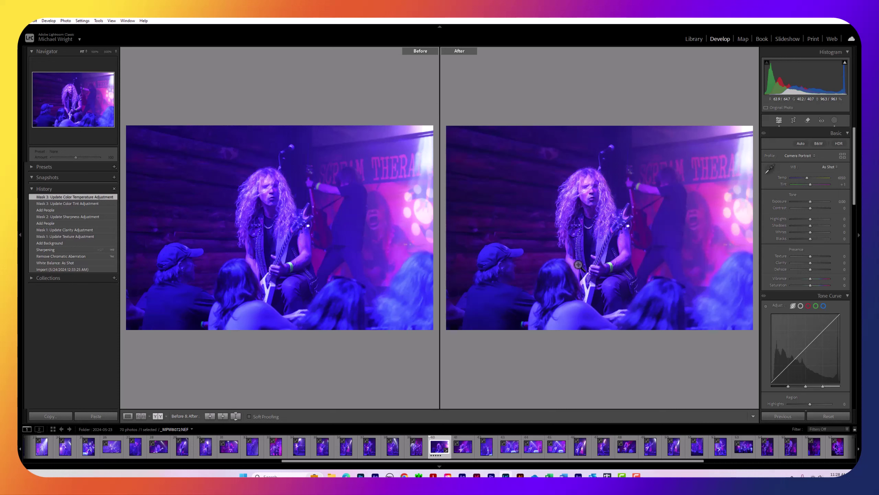
click(835, 120)
Reopen Masking to list the three masks, dismissing the Create New Mask menu without adding one
click(834, 121)
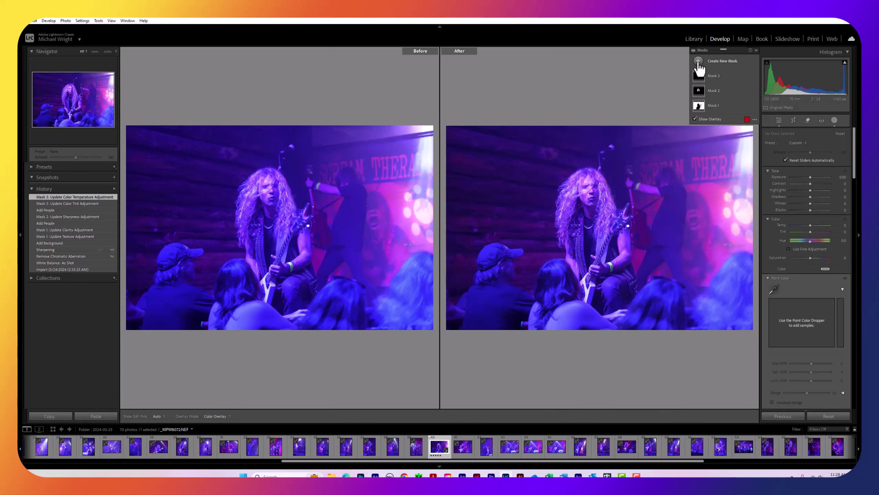
click(699, 62)
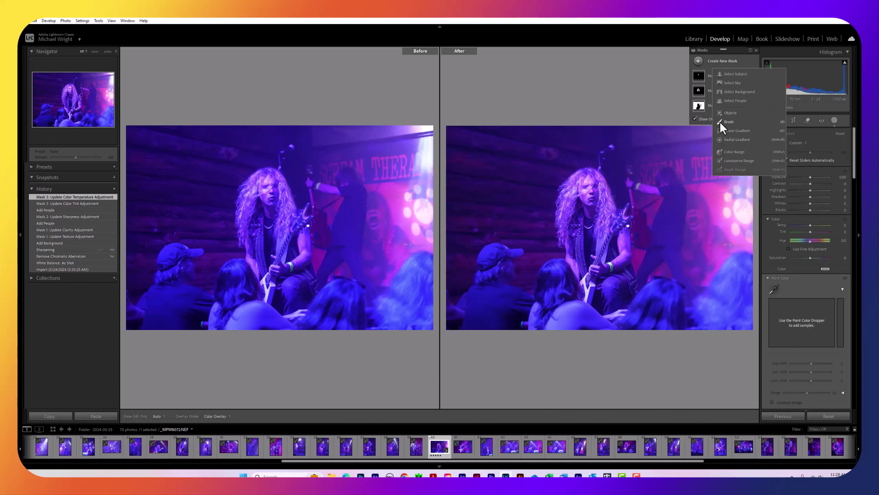
click(669, 72)
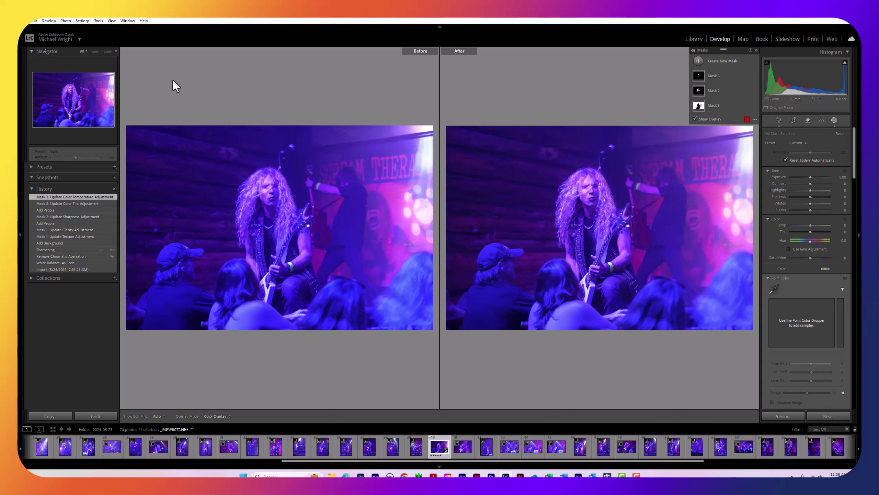
Toggle View > Before / After off to return to the single Loupe view
click(99, 21)
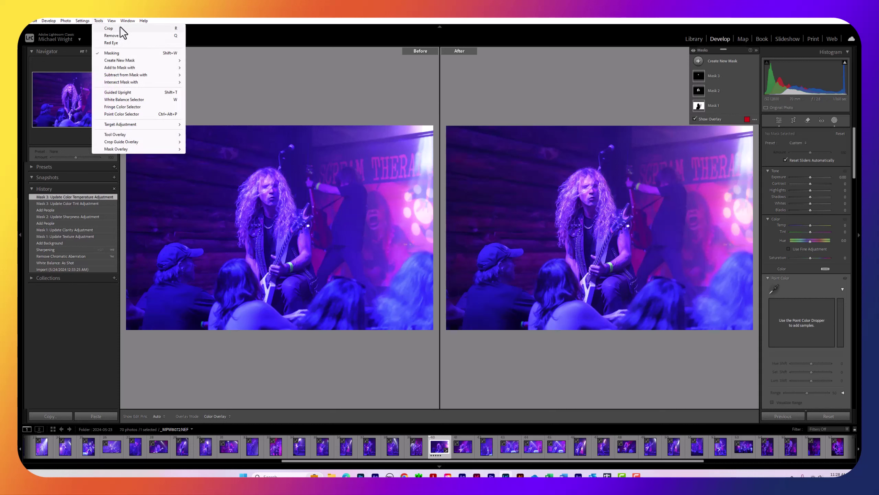
mouse_move(114, 21)
mouse_move(125, 101)
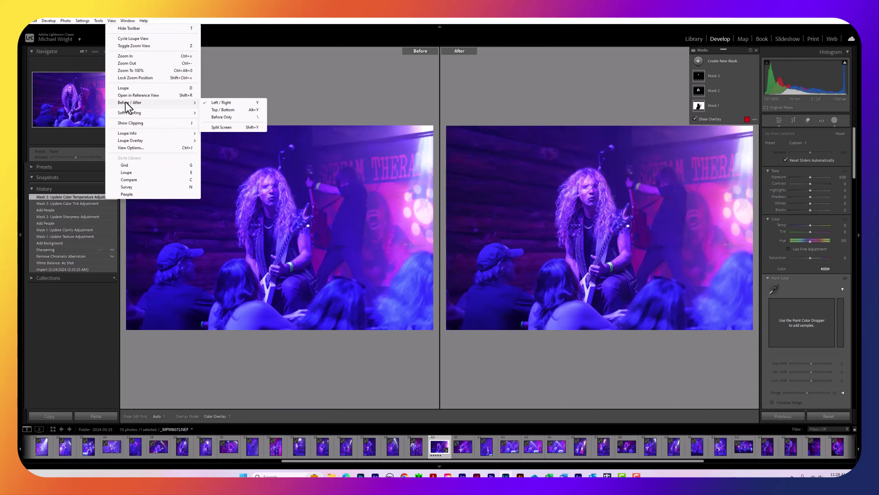
click(218, 104)
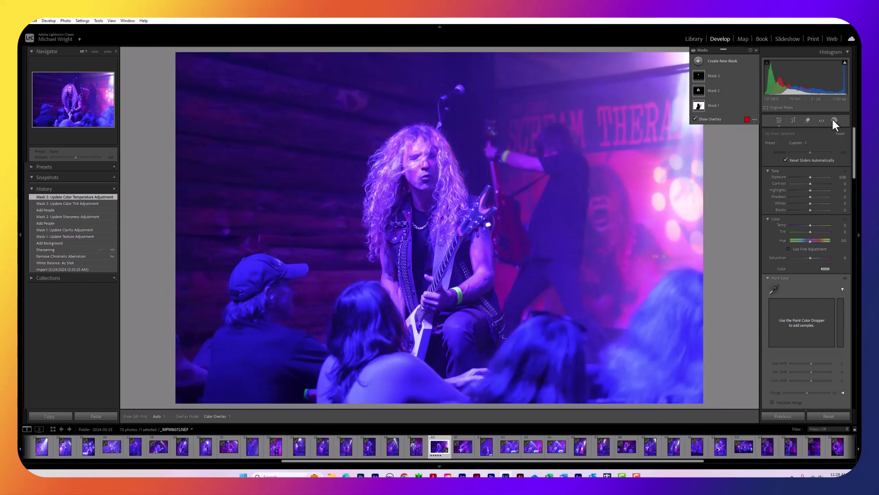
Add Mask 4 as a Select People mask on Person 1 limited to Clothes
right_click(713, 76)
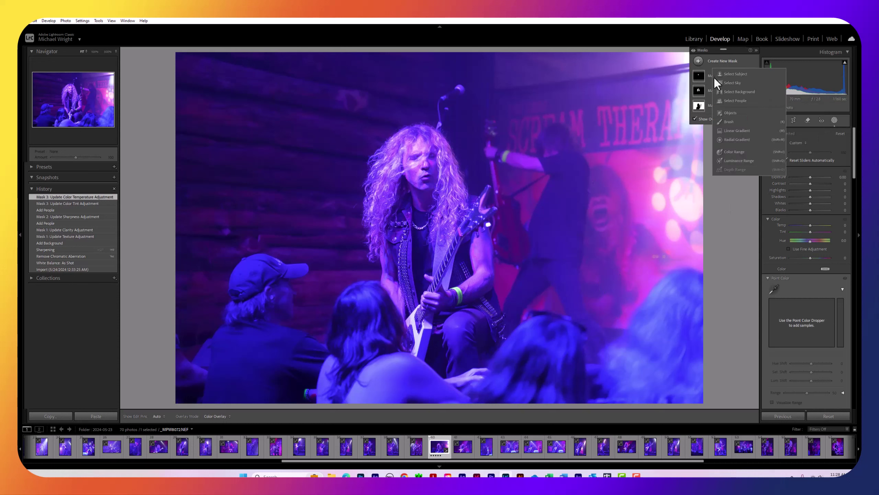
click(727, 101)
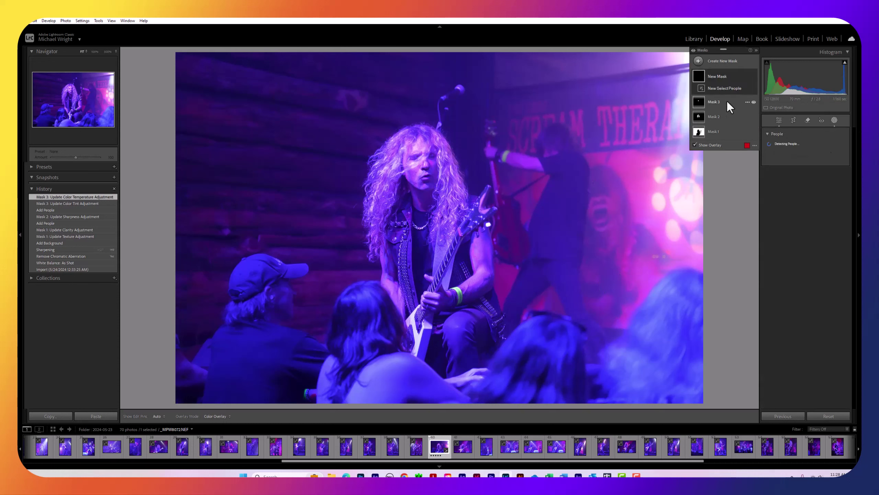
click(774, 147)
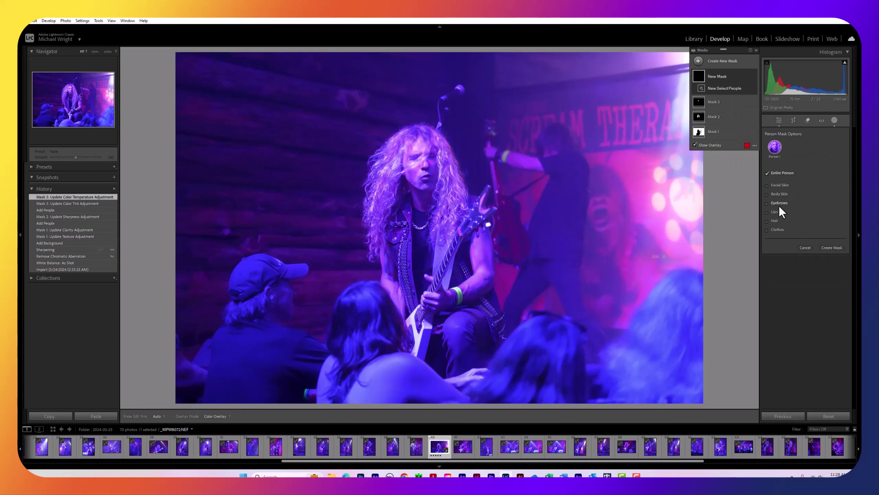
click(768, 231)
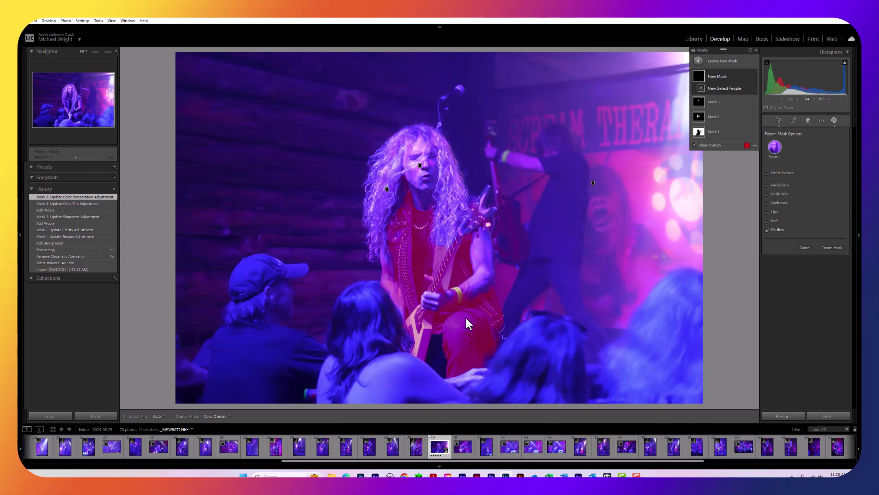
click(831, 247)
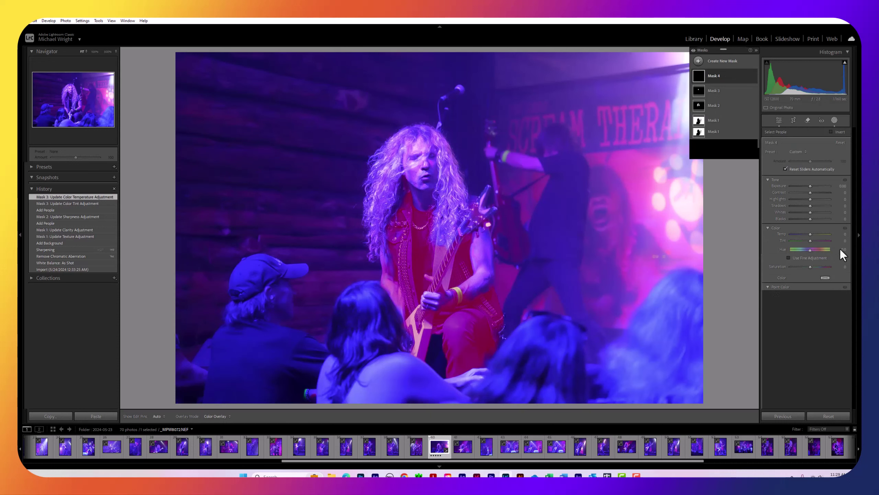
Raise Mask 4's Detail Sharpness to 46, then close the masking tools
scroll(813, 286, down, 5)
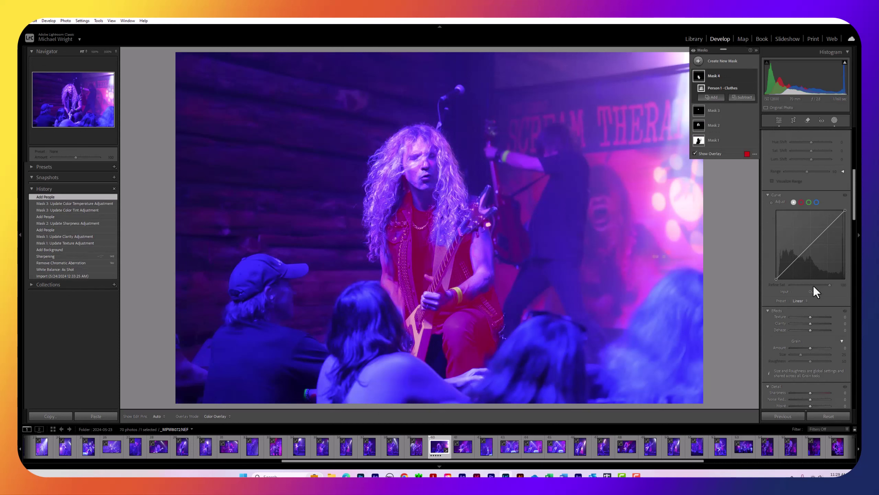
scroll(814, 286, down, 3)
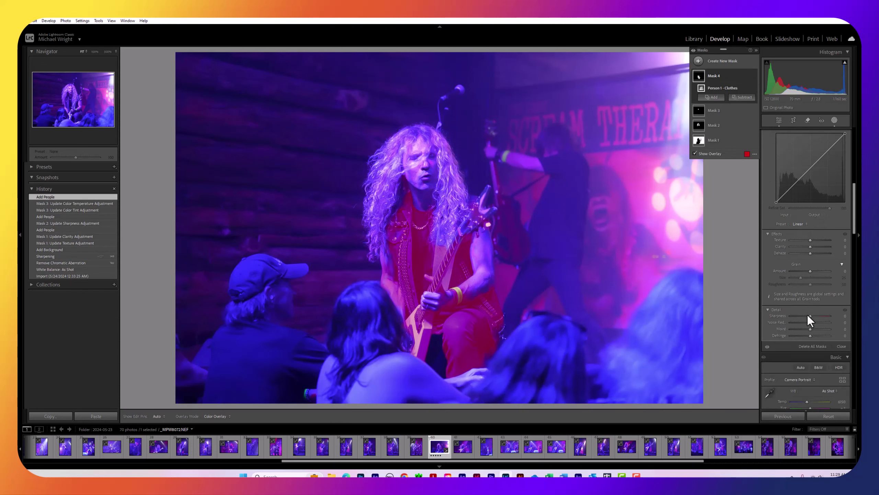
drag(810, 316, 818, 316)
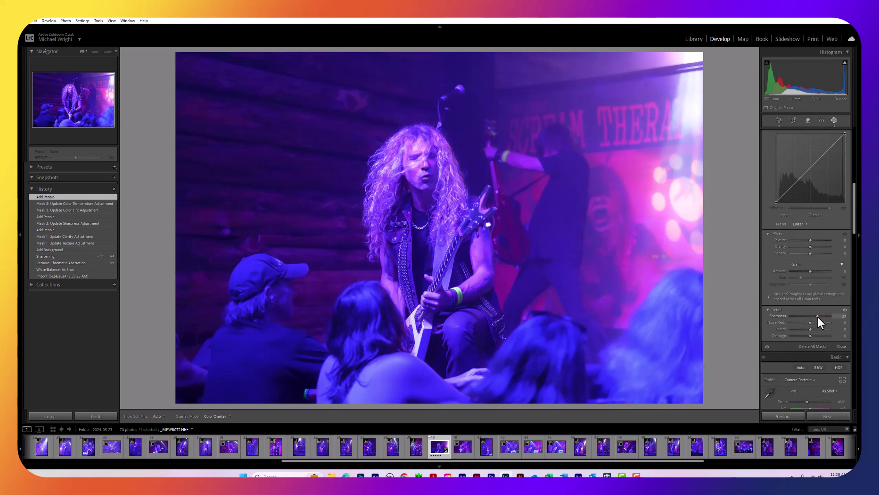
drag(819, 316, 819, 317)
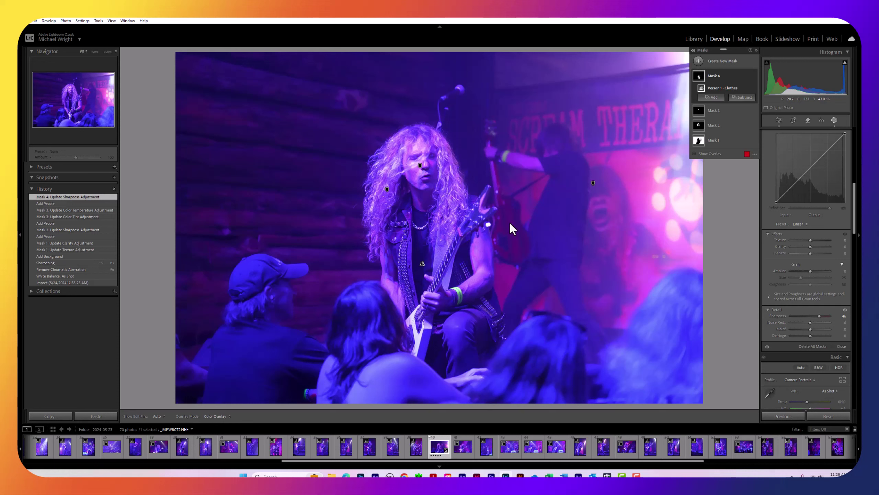
click(834, 120)
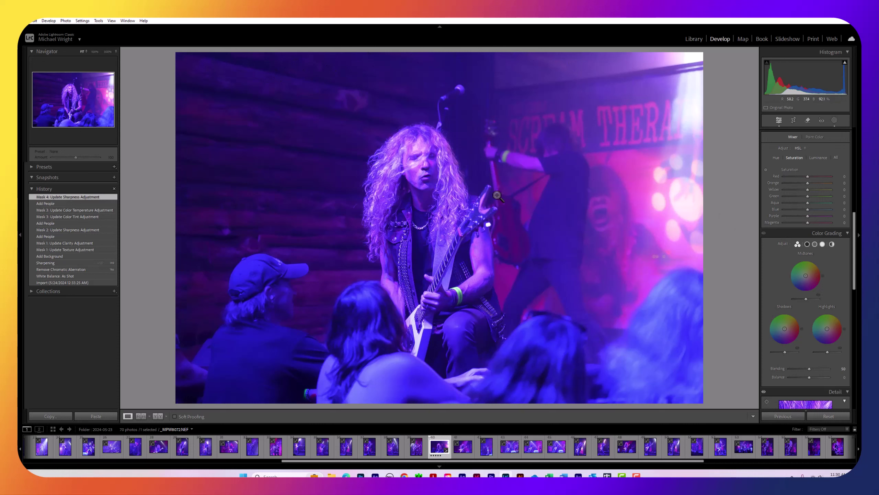
Set the Effects panel's Post-Crop Vignetting Amount to -32, then return to the Basic panel
scroll(811, 254, down, 2)
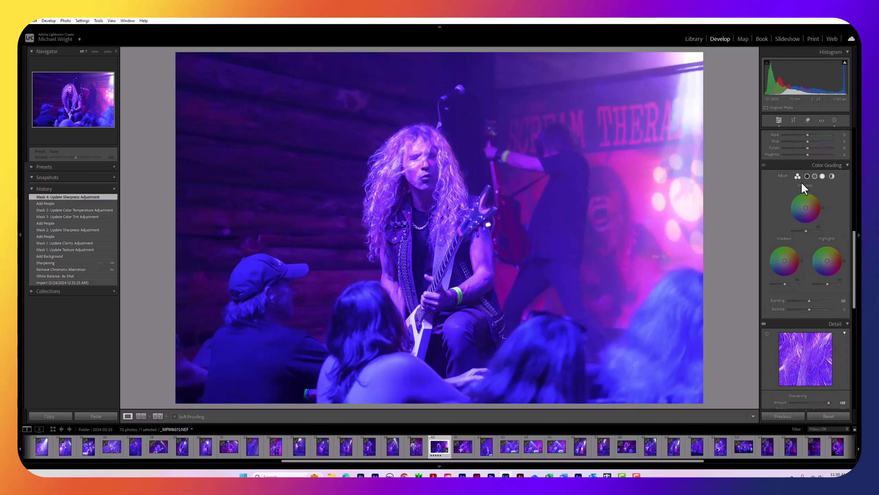
scroll(803, 185, down, 8)
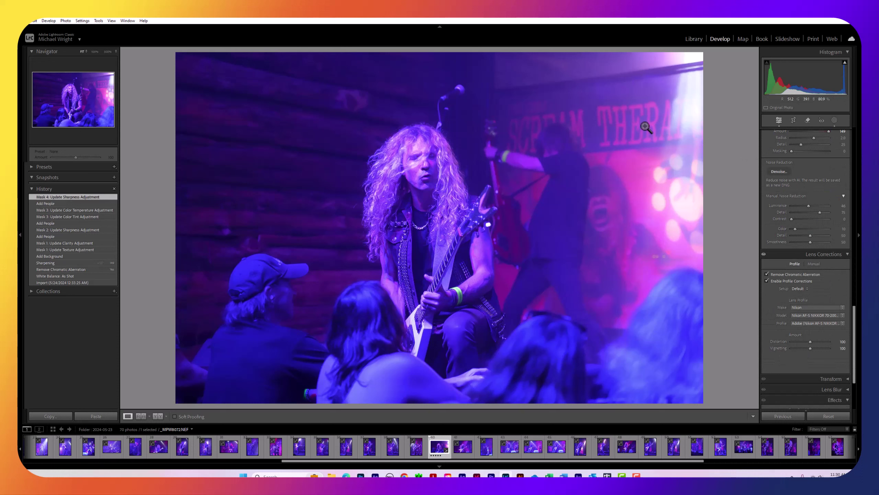
scroll(779, 208, down, 3)
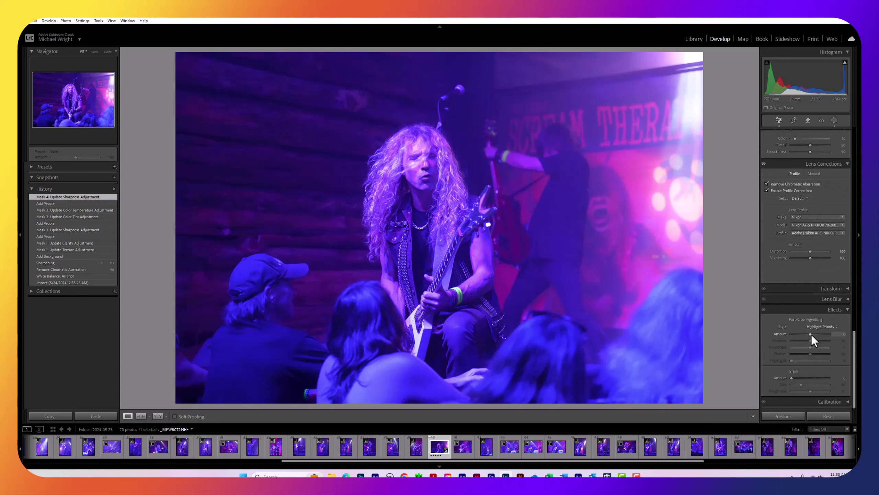
drag(811, 334, 805, 336)
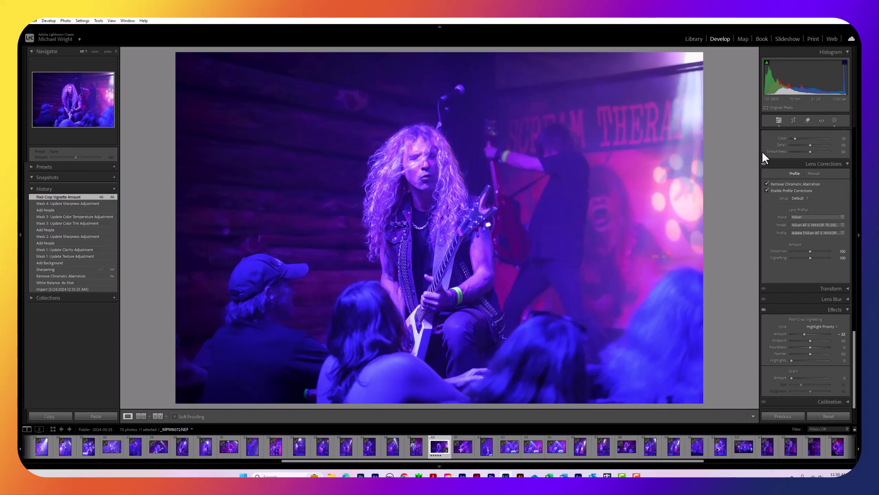
scroll(797, 169, up, 10)
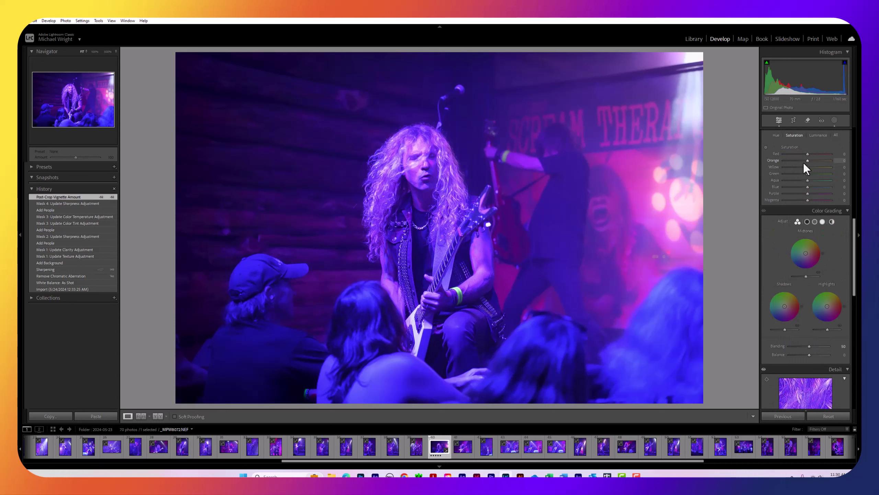
scroll(798, 172, up, 2)
scroll(796, 173, up, 8)
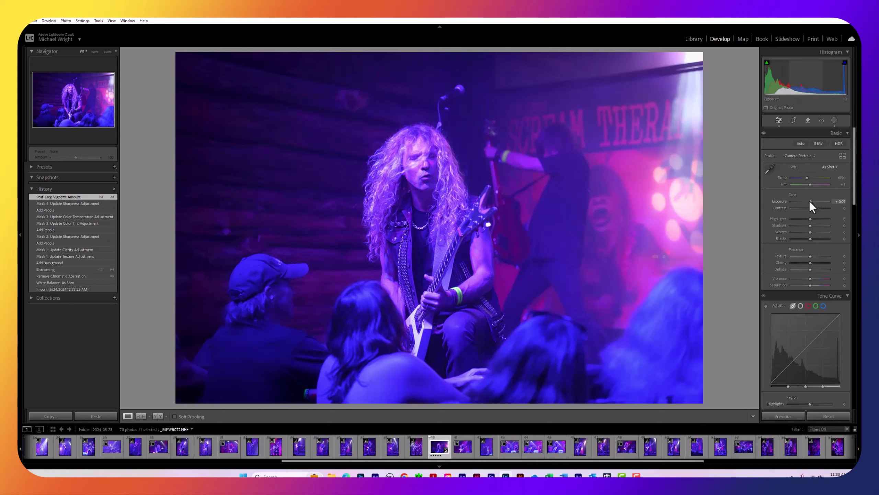
Try Exposure +0.44 and Highlights -26, then reset and settle on Exposure +0.09, Highlights -19
drag(809, 201, 811, 200)
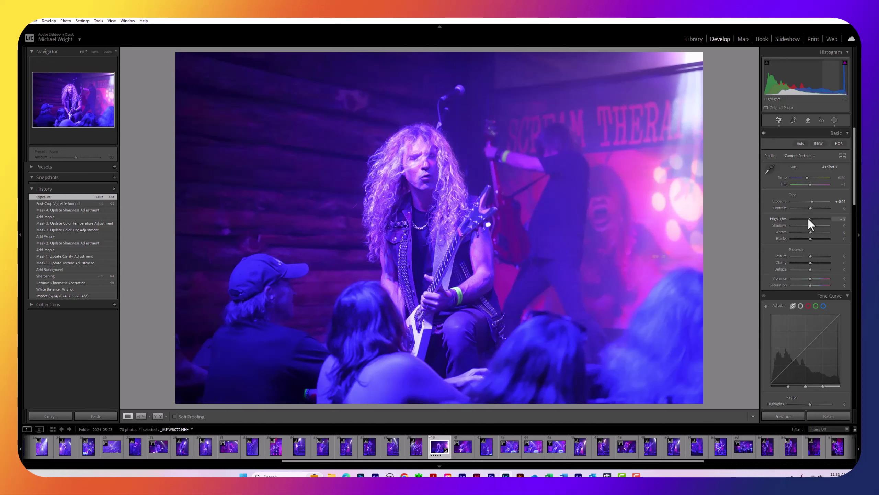
drag(806, 218, 804, 218)
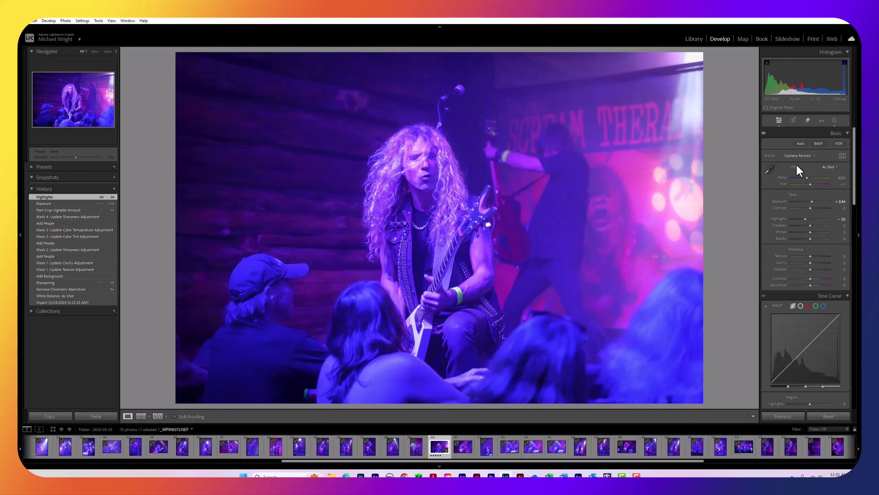
double_click(811, 201)
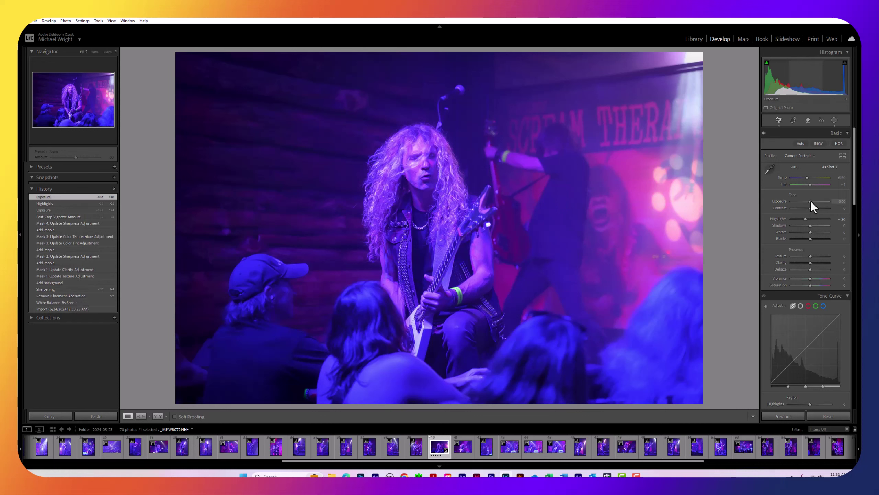
drag(811, 202, 811, 202)
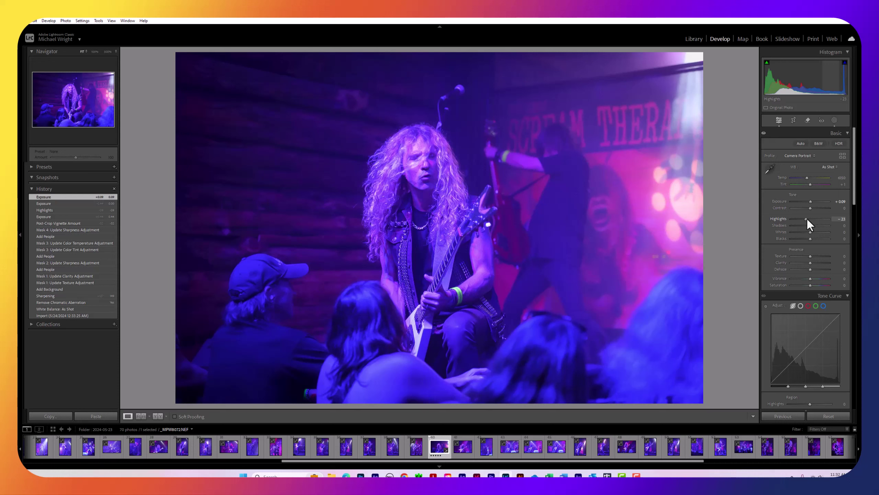
drag(808, 219, 812, 222)
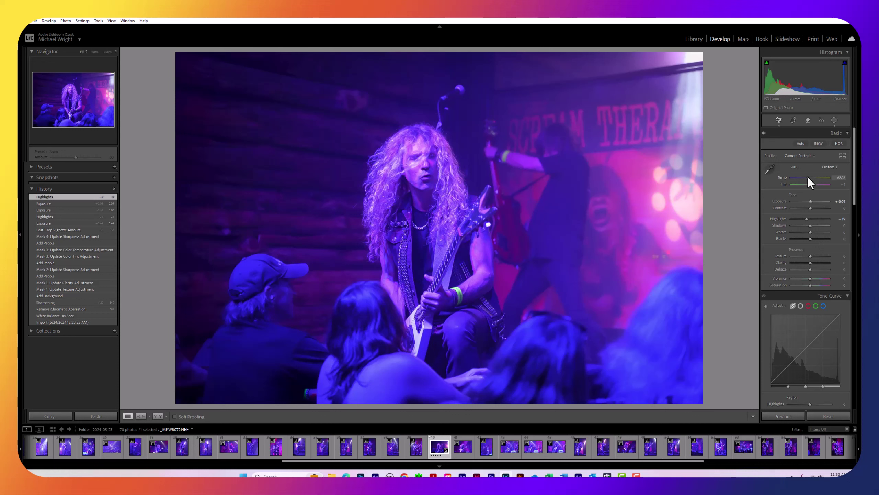
Warm Temp to 6825, lift Shadows to +5, and type 0.25 into the Exposure value
drag(808, 176, 809, 175)
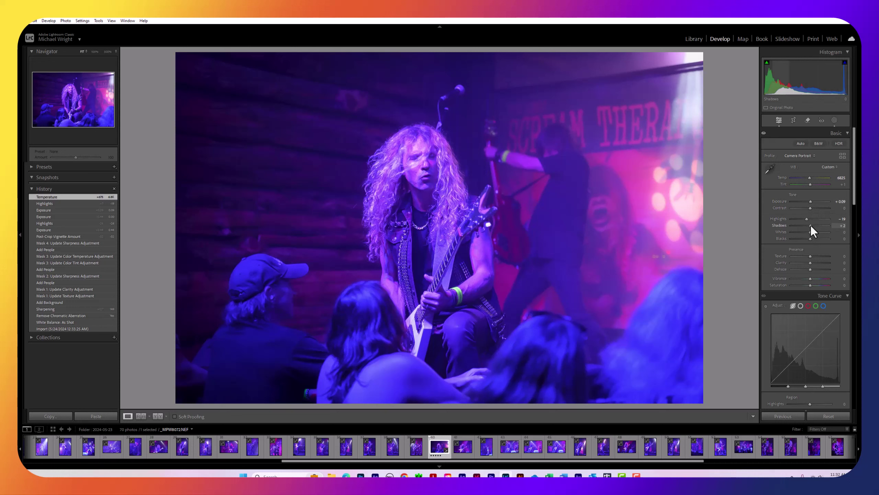
drag(811, 225, 812, 225)
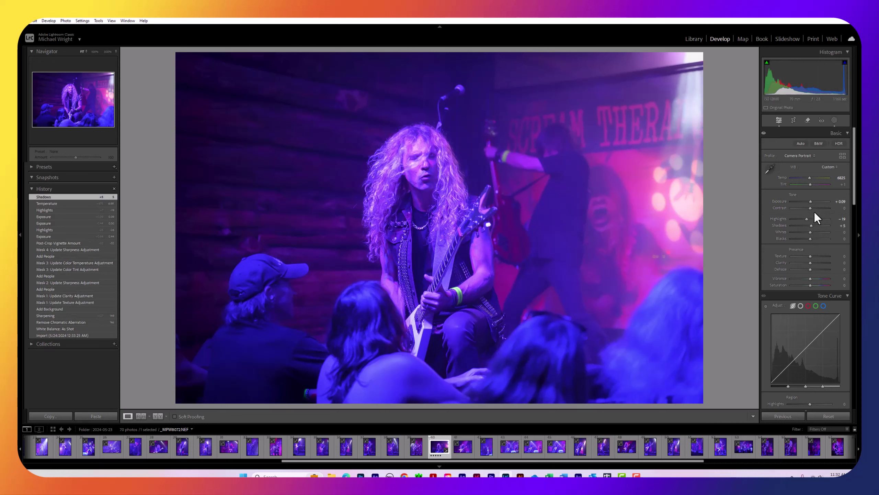
click(844, 201)
click(845, 202)
key(BackSpace)
text(5)
key(BackSpace)
text(15)
key(BackSpace)
text(25)
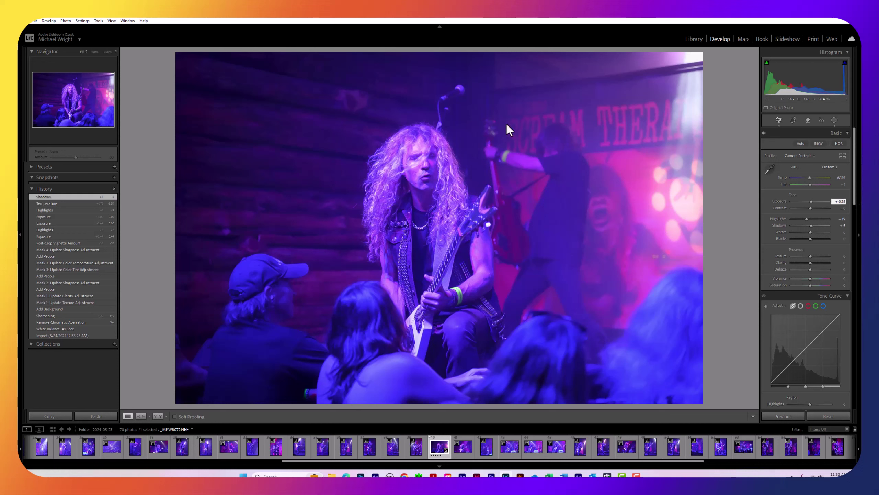
click(110, 21)
mouse_move(135, 101)
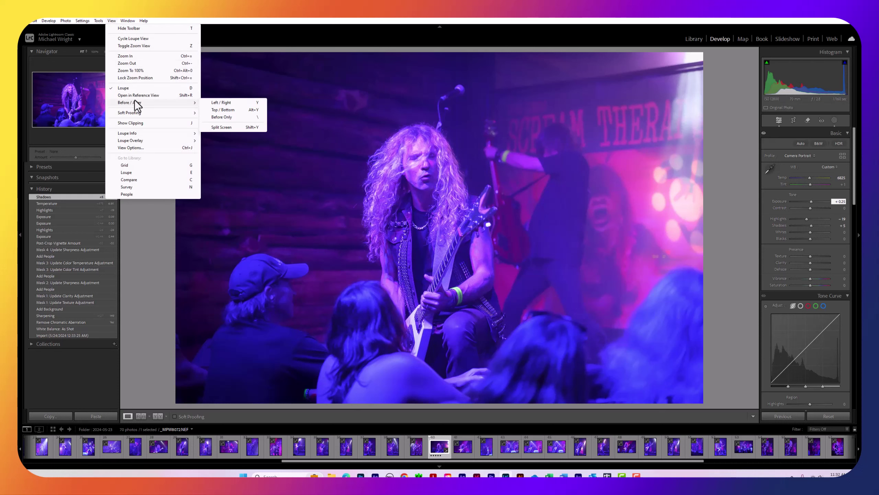
click(233, 102)
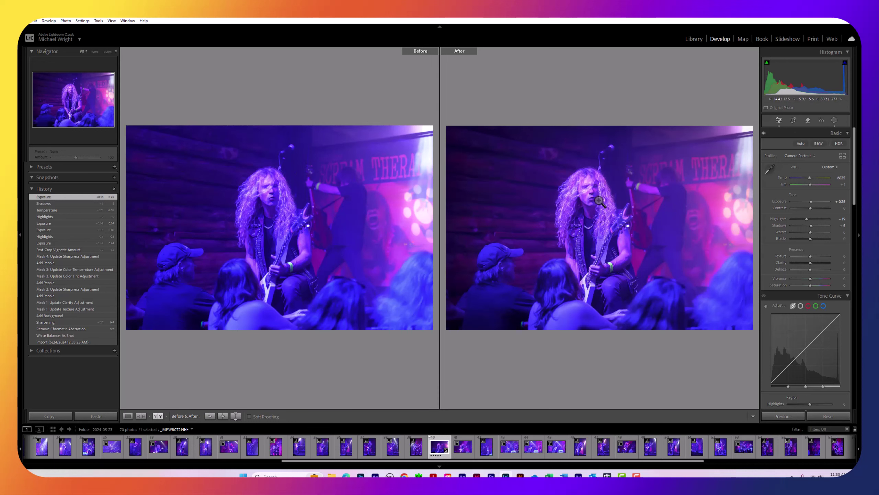
click(112, 20)
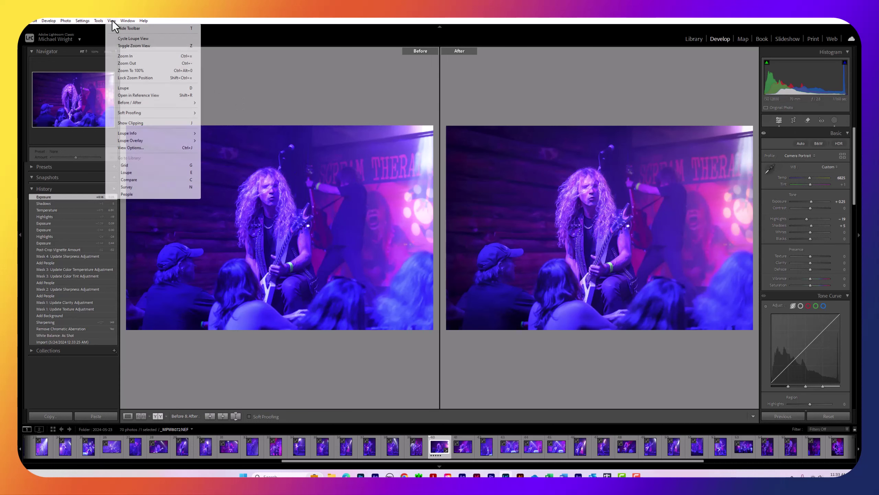
mouse_move(119, 102)
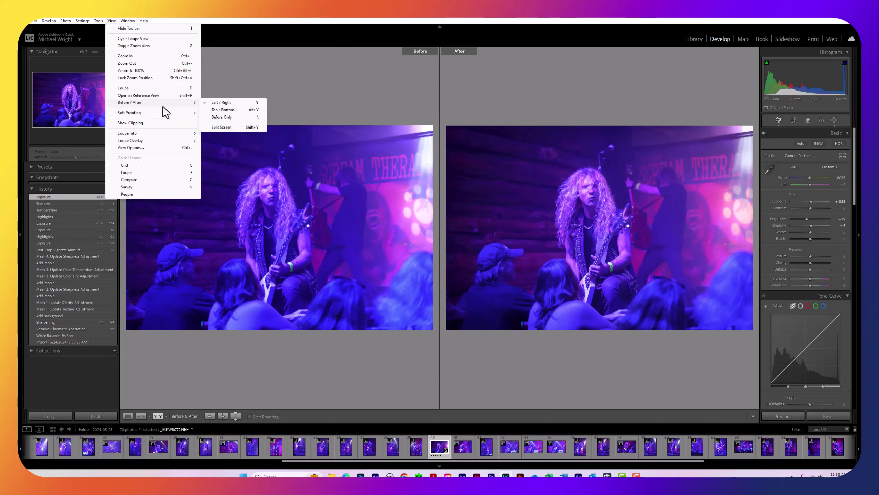
click(213, 104)
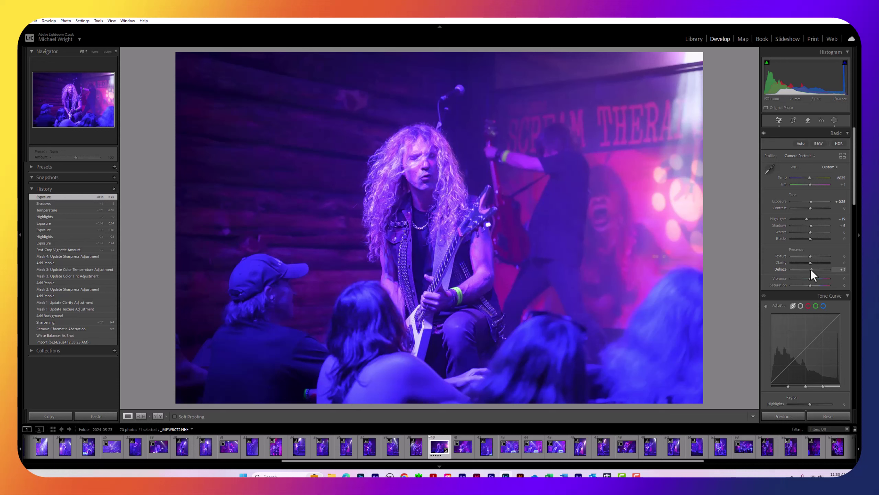
Drag the Presence section's Dehaze slider to +7
drag(810, 269, 812, 270)
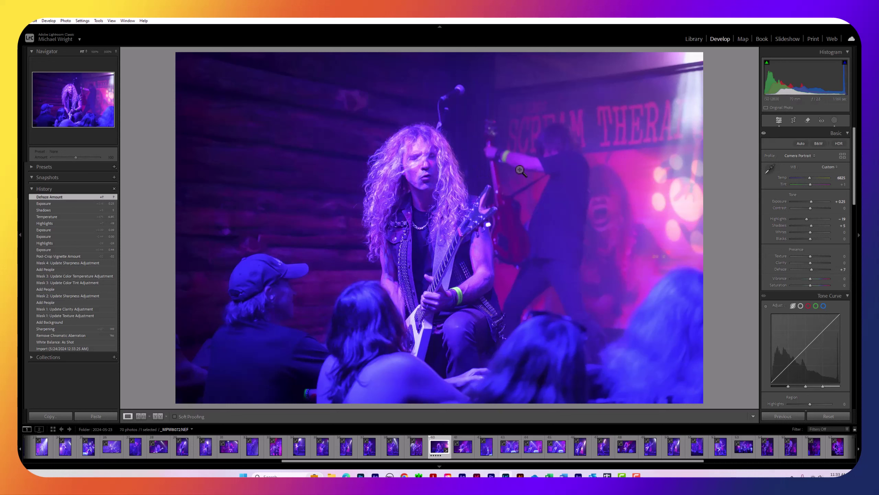
click(33, 22)
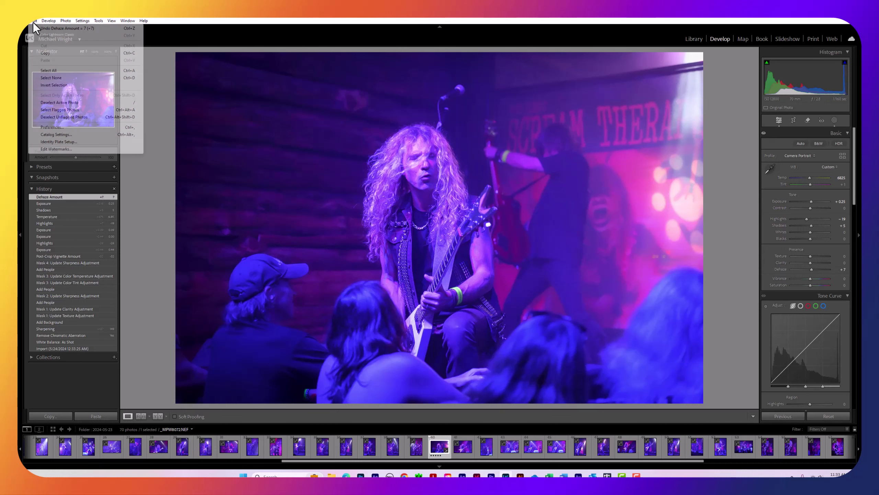
click(34, 29)
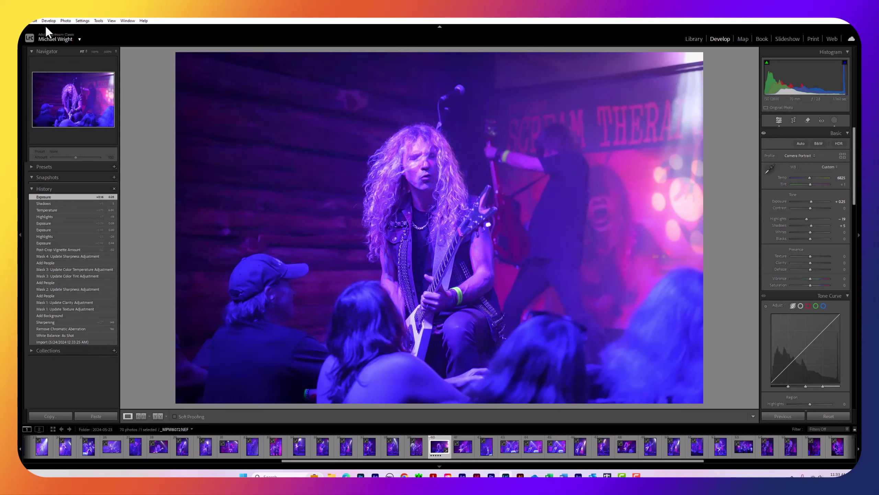
click(35, 20)
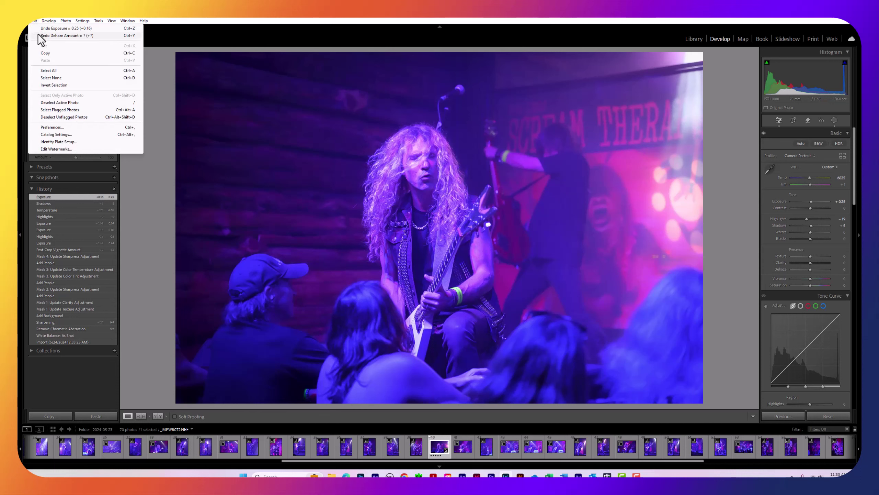
click(38, 35)
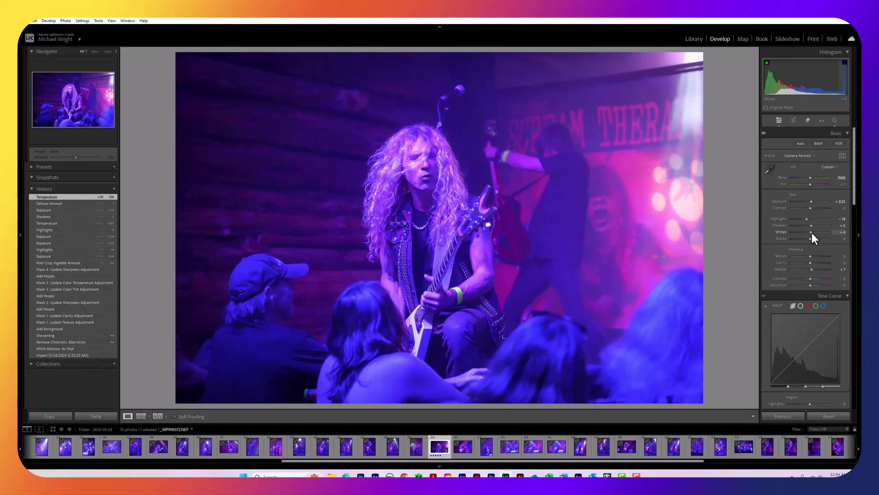
Raise the Whites slider to +4, on top of the Temp 7000 change
drag(812, 233, 812, 236)
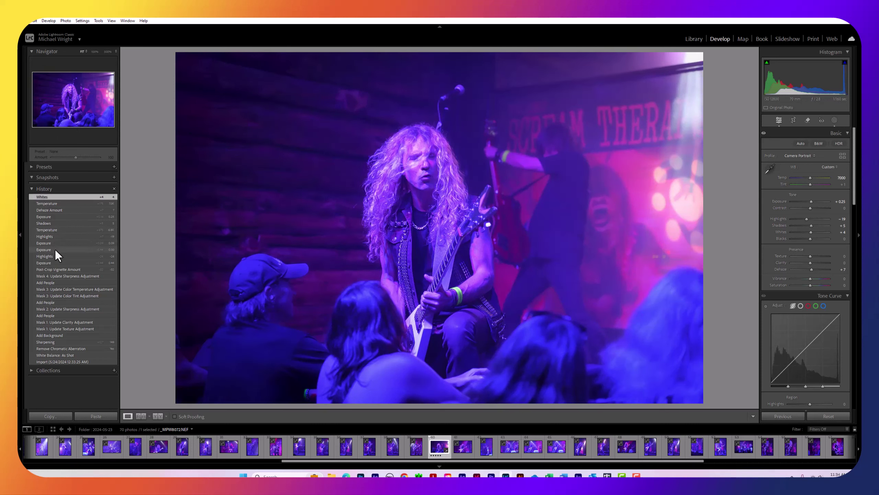
click(49, 263)
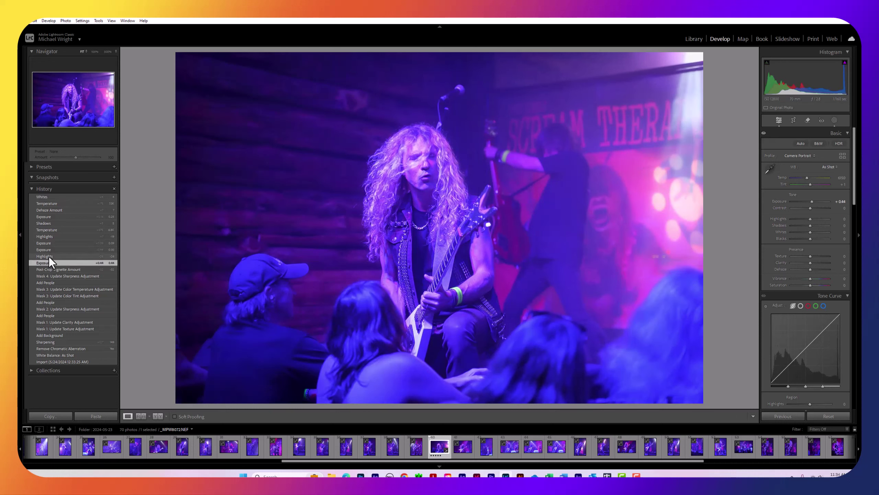
click(49, 256)
click(49, 249)
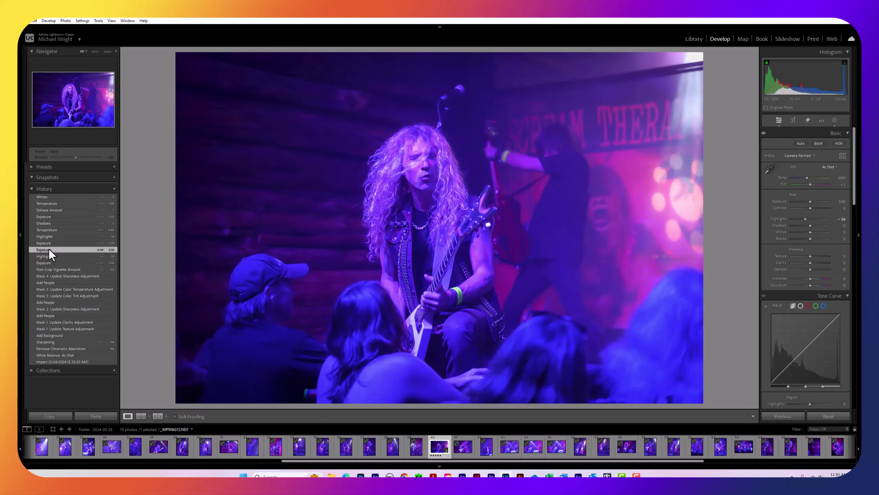
click(49, 263)
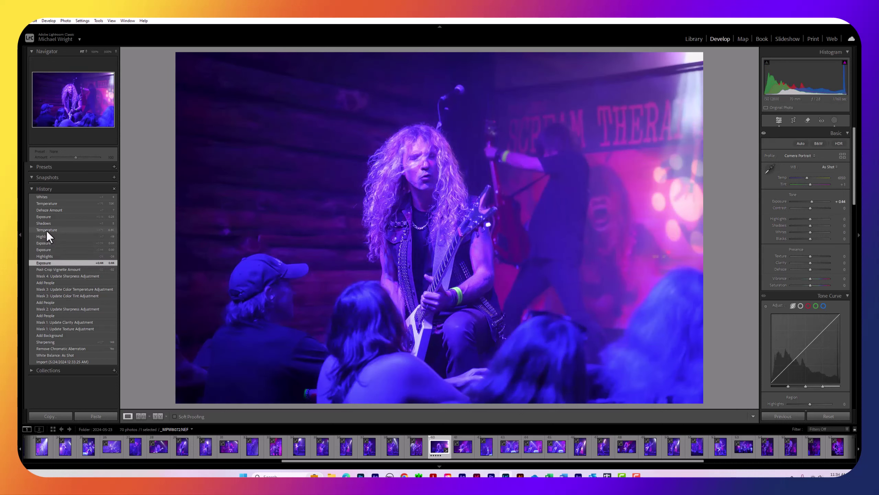
click(46, 231)
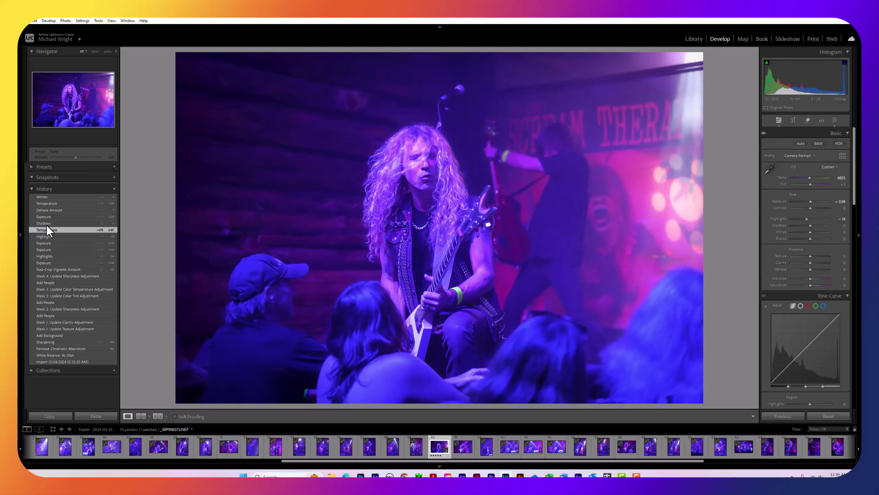
click(44, 204)
click(44, 197)
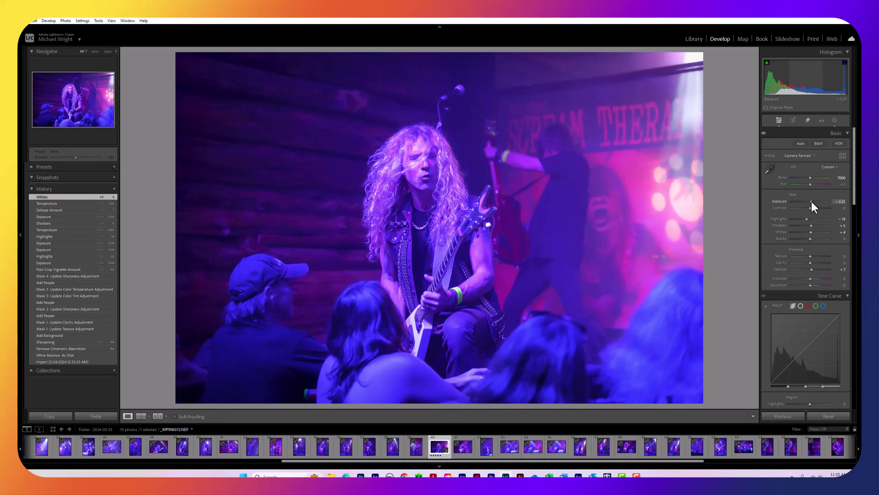
Use the mouse wheel to set Exposure to +0.44 and Highlights to -30
scroll(811, 200, up, 2)
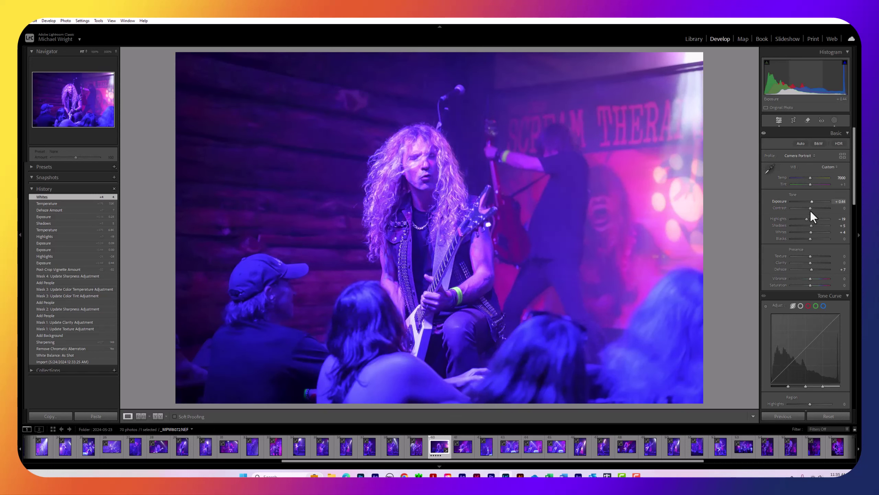
scroll(806, 217, down, 2)
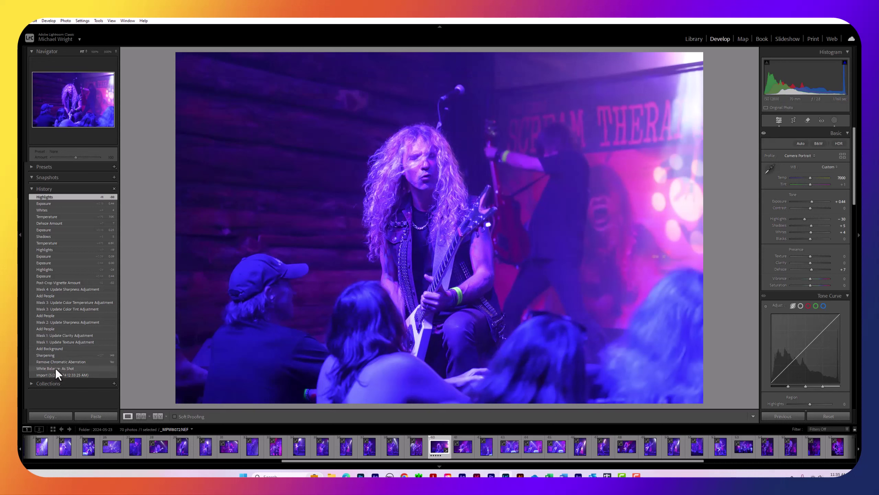
Preview earlier History states: import, as-shot white balance, sharpening, Add Background and Add People
click(55, 368)
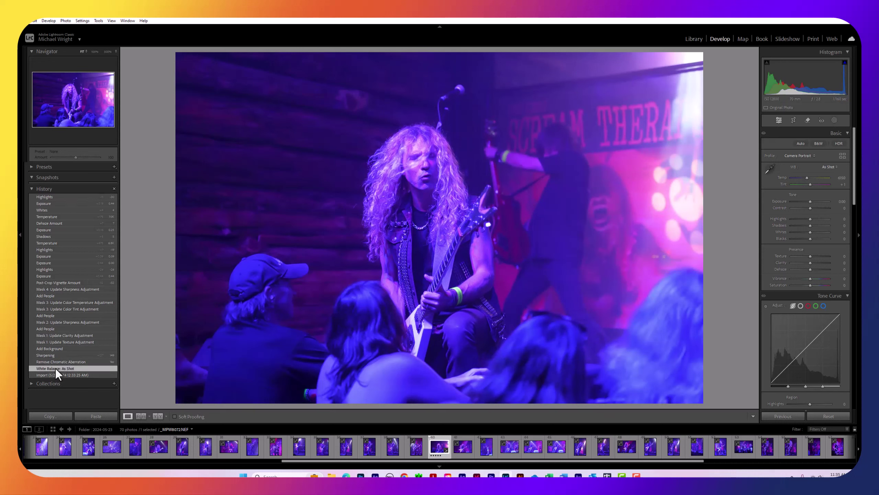
click(54, 373)
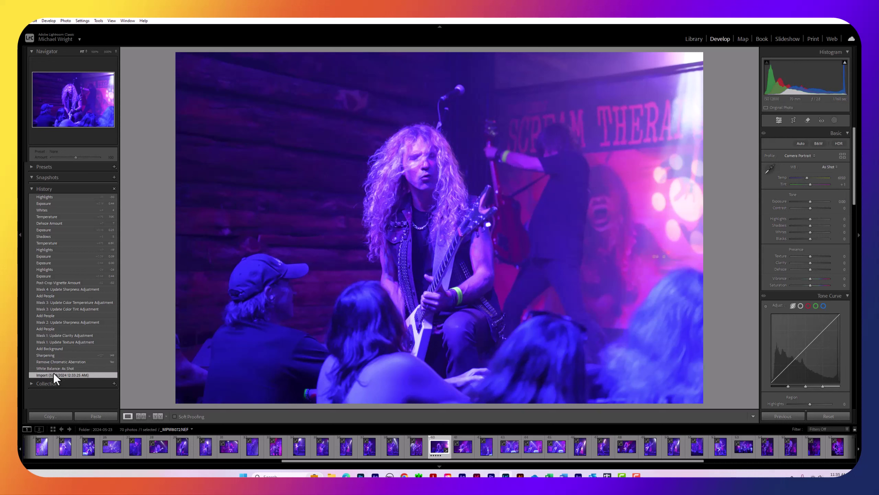
click(54, 369)
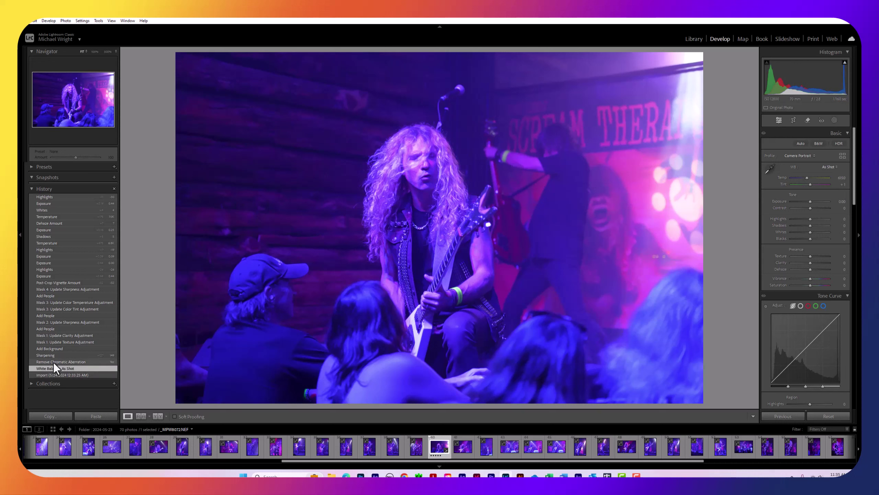
click(54, 362)
click(51, 355)
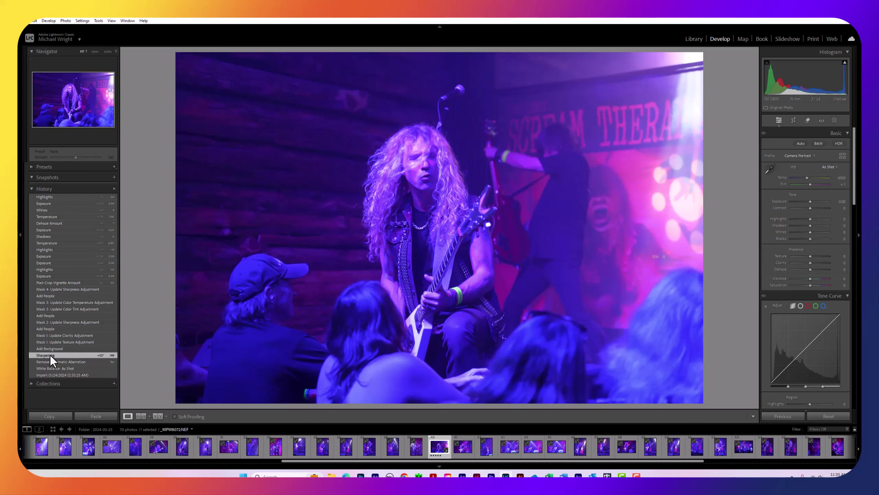
click(50, 348)
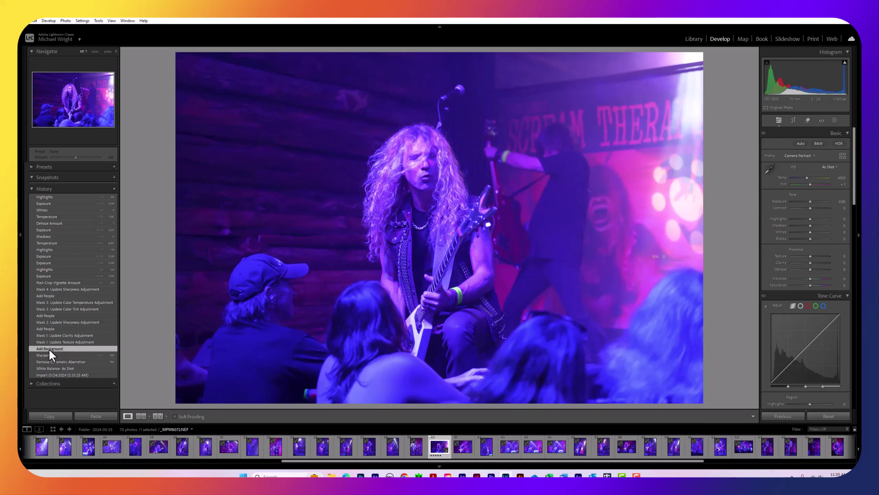
click(47, 317)
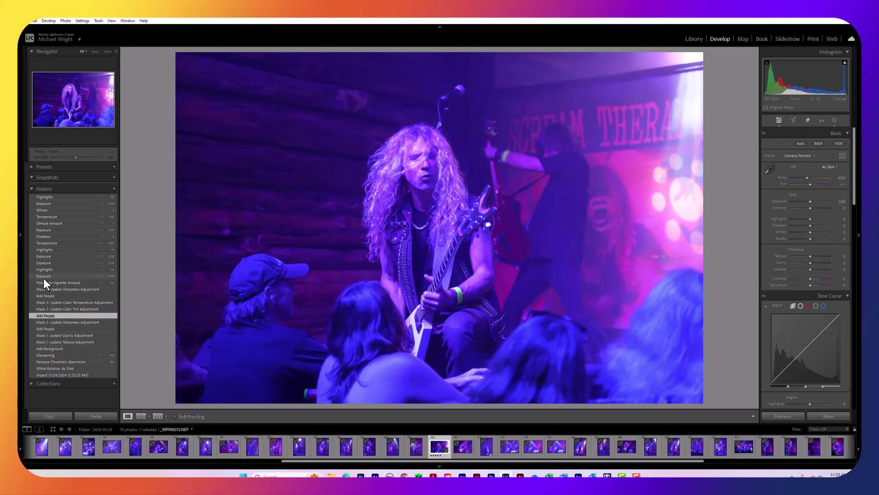
Step forward through the later Exposure edits to the latest Highlights history entry
click(43, 277)
click(45, 257)
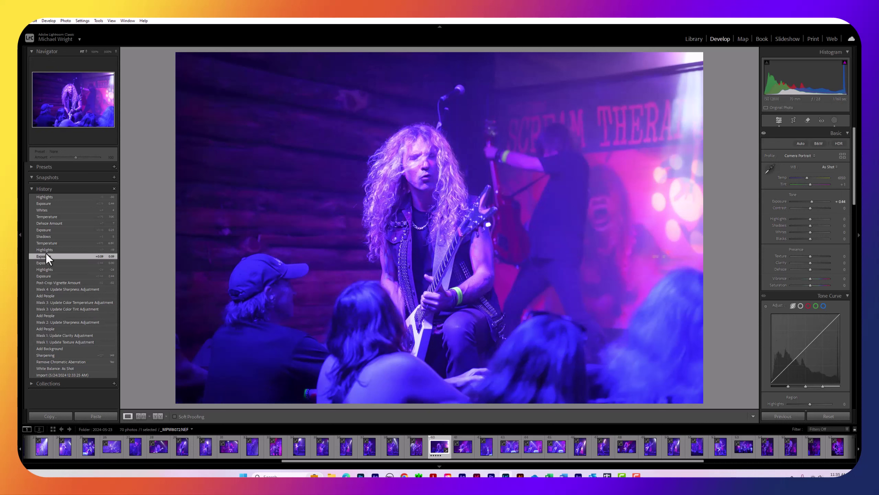
click(45, 250)
click(54, 197)
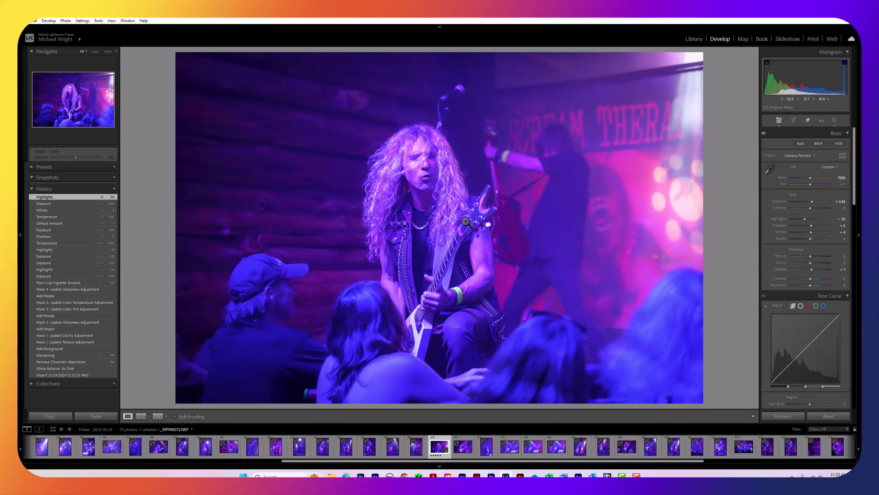
Type 0 for the Post-Crop Vignetting Amount in the Effects panel
scroll(786, 225, down, 15)
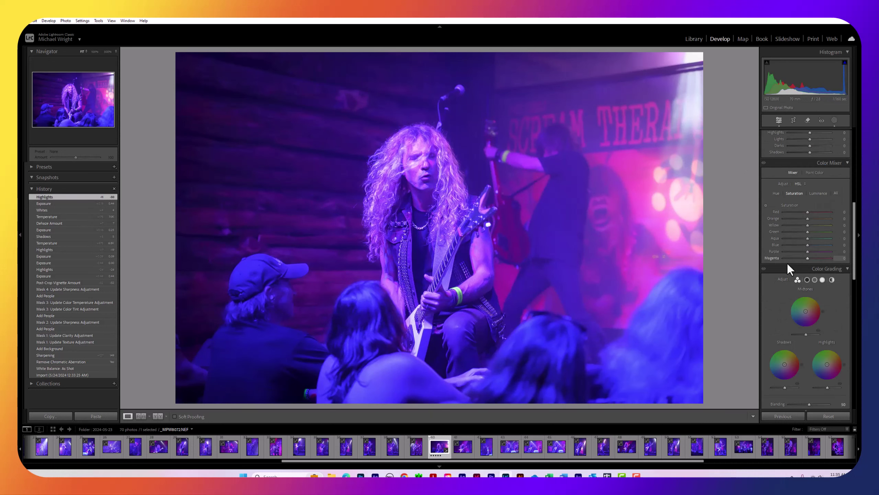
scroll(821, 315, down, 10)
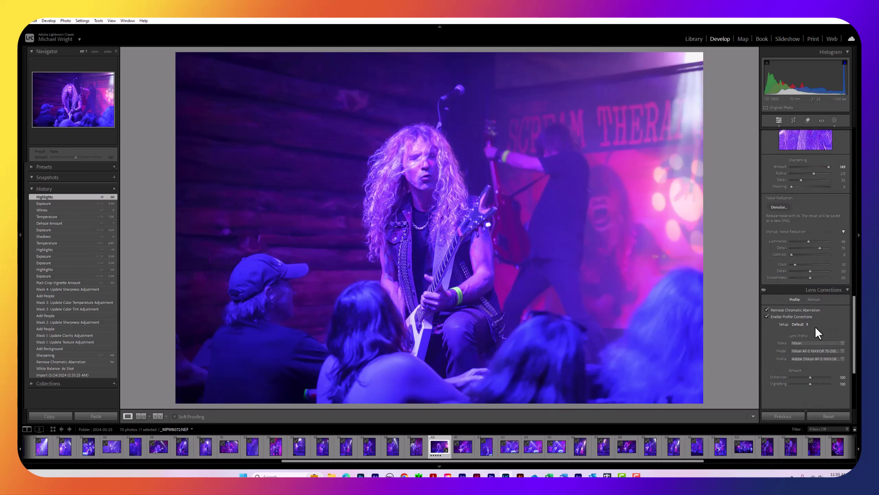
click(844, 333)
text(0)
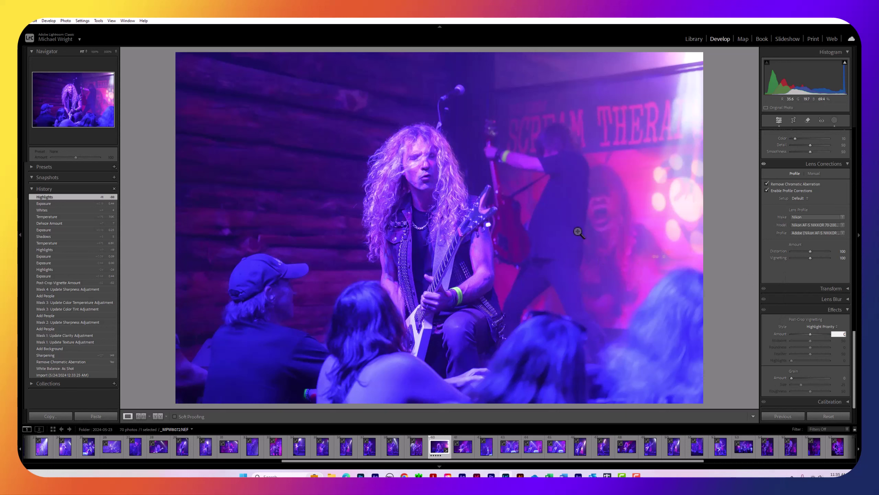
scroll(779, 216, up, 20)
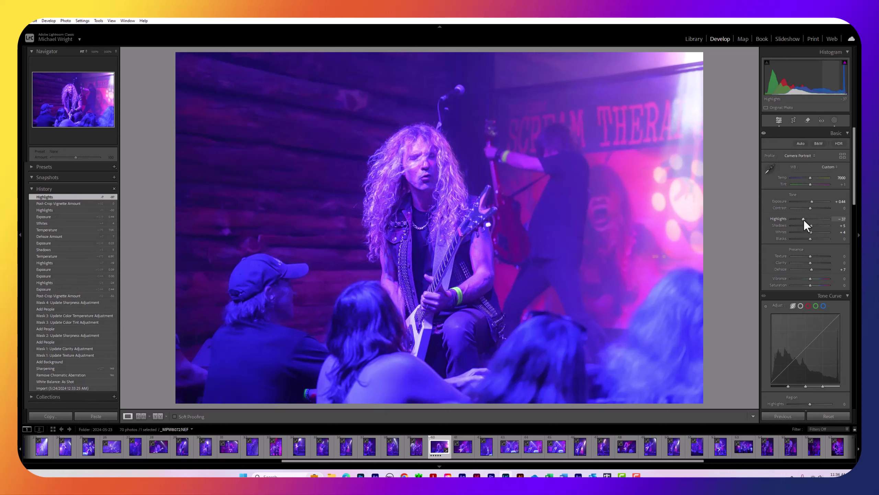
scroll(804, 220, down, 10)
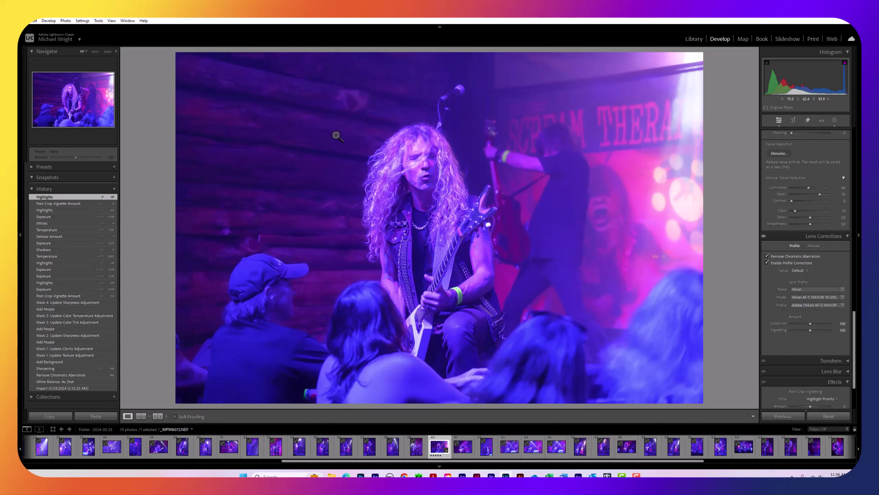
Show the Masking panel listing the background, hair, facial skin and clothes masks
click(31, 20)
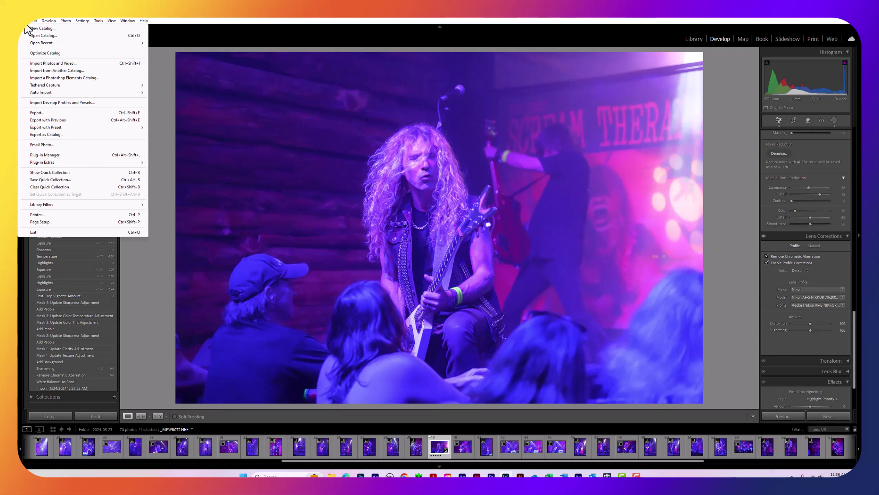
click(234, 33)
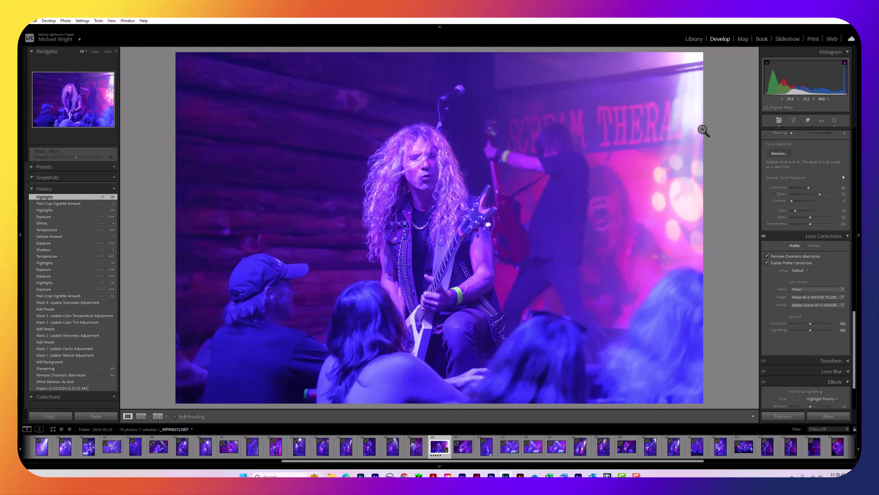
click(835, 119)
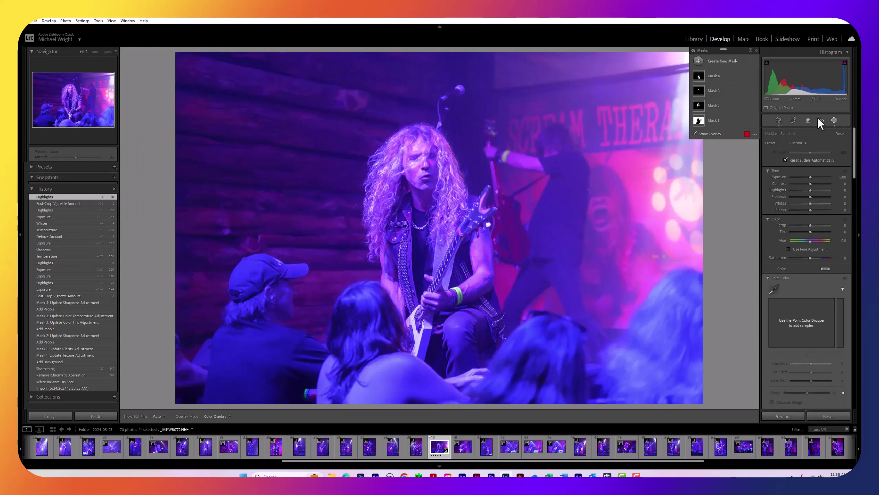
Select Mask 2 (Person 1 - Hair) and raise its Sharpness to about 42
click(699, 104)
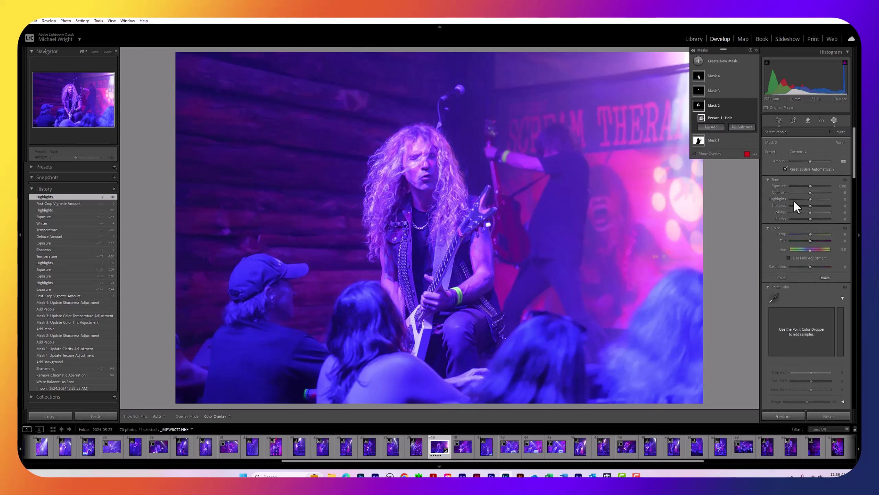
scroll(806, 254, down, 10)
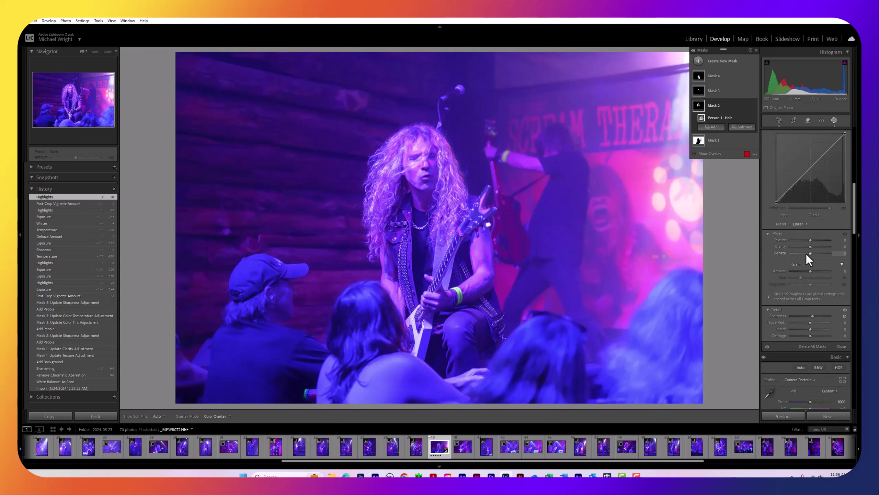
scroll(806, 250, down, 5)
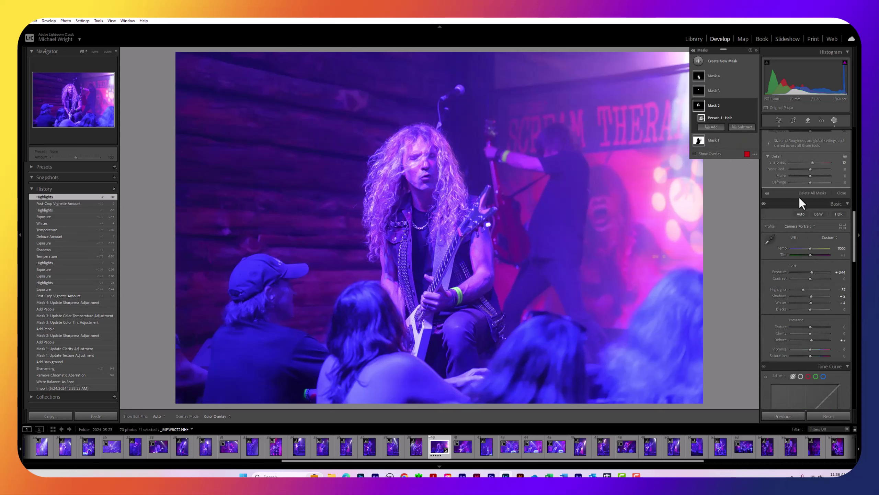
click(814, 162)
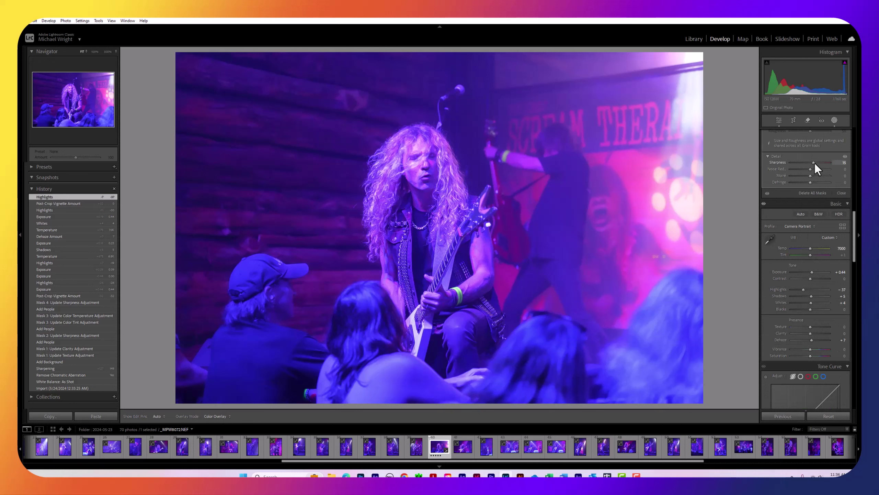
drag(818, 163, 818, 164)
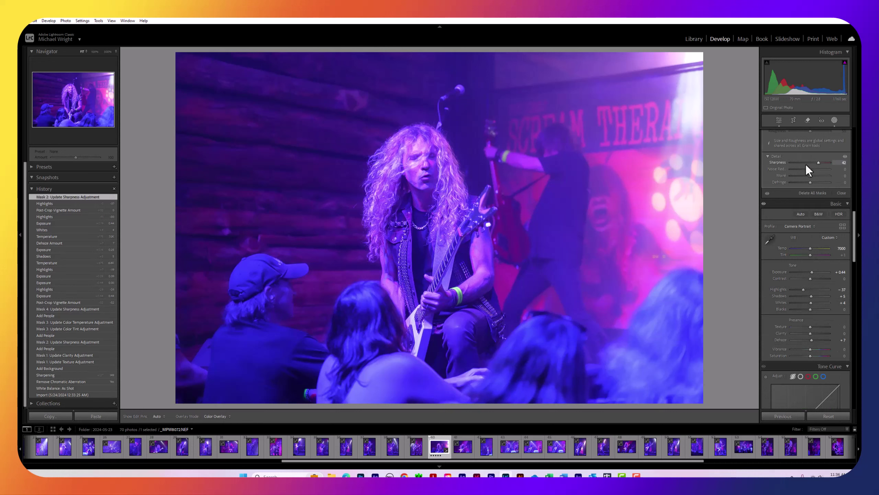
click(812, 162)
Lower the hair mask's Highlights to -12 and close the Masking panel
scroll(799, 159, up, 10)
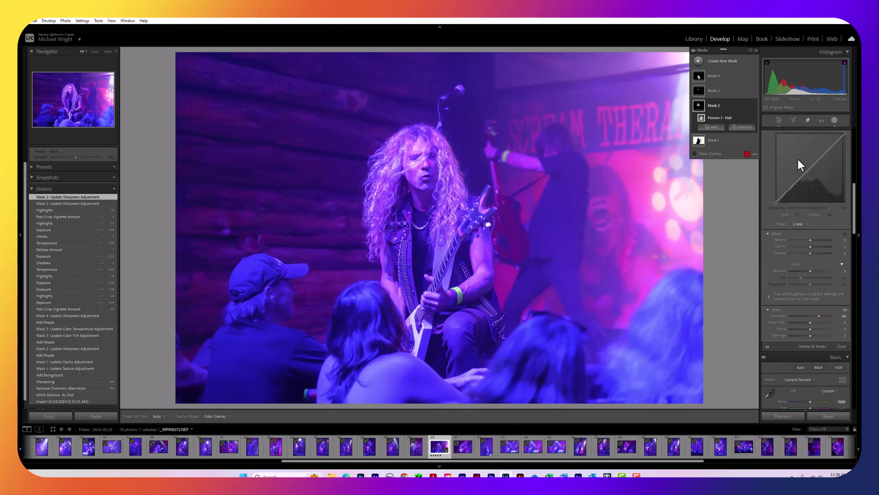
scroll(798, 159, up, 5)
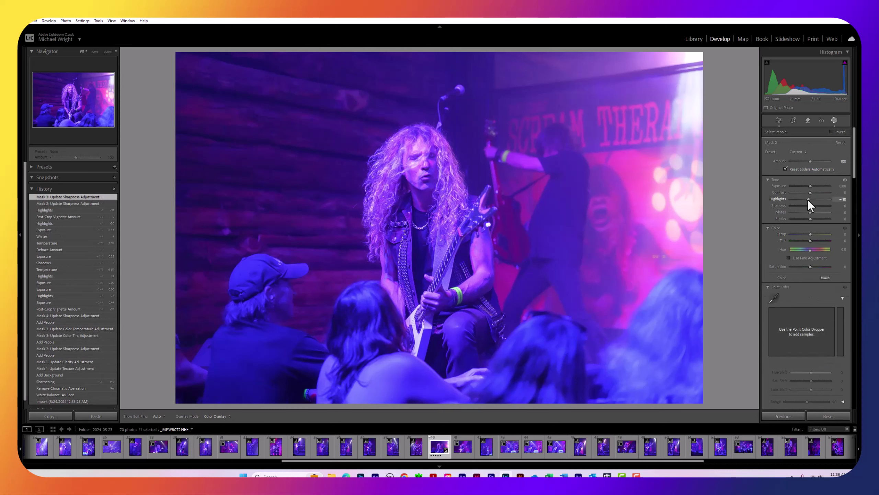
drag(808, 199, 808, 199)
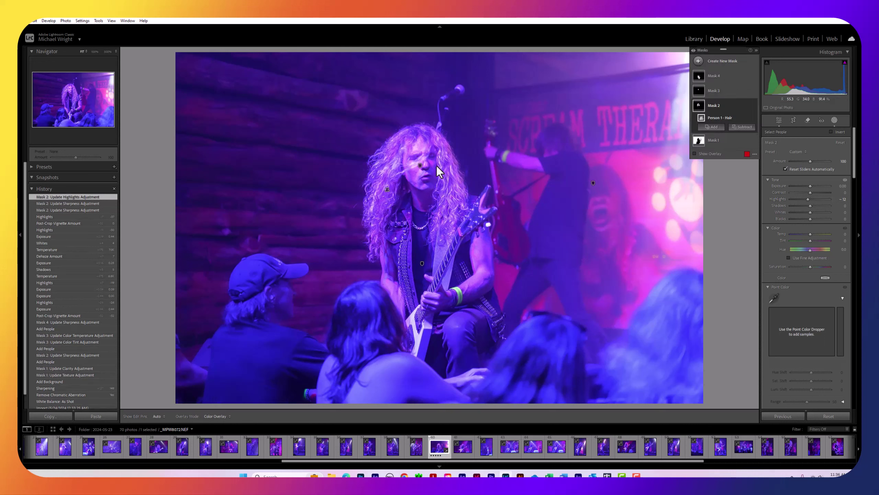
click(834, 120)
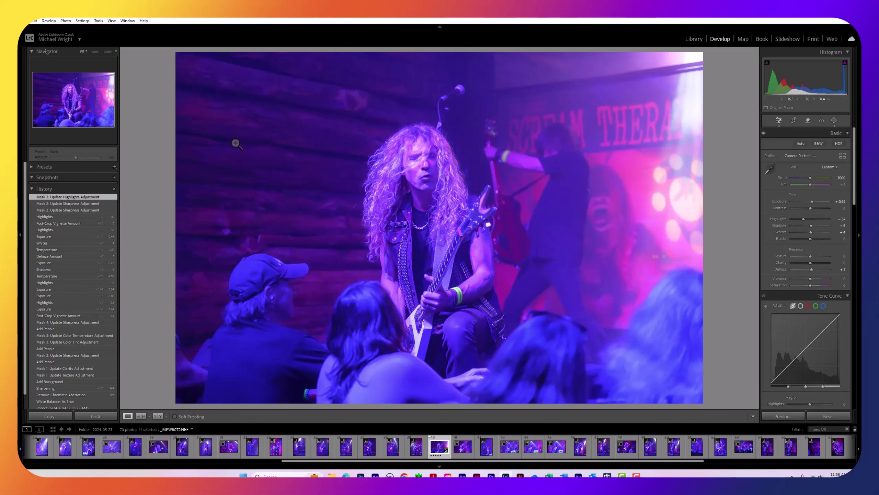
Start an export and create a band folder named for the guitarist under Musicians/P
click(26, 21)
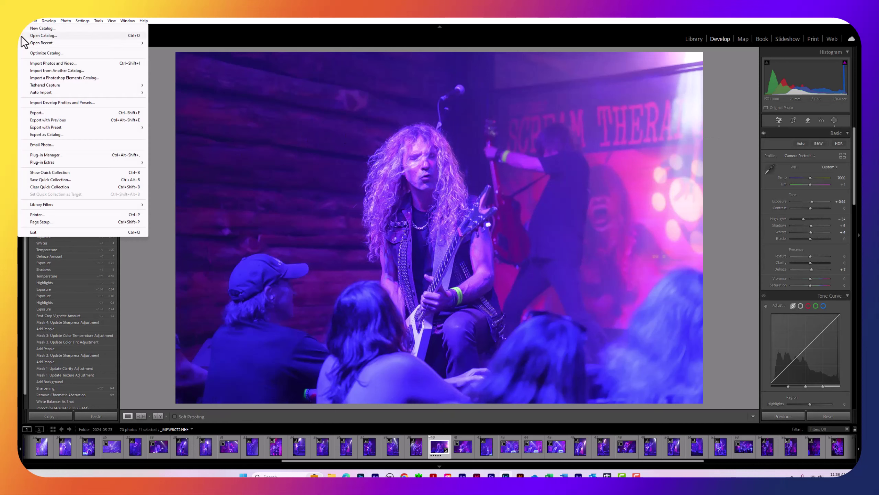
click(35, 111)
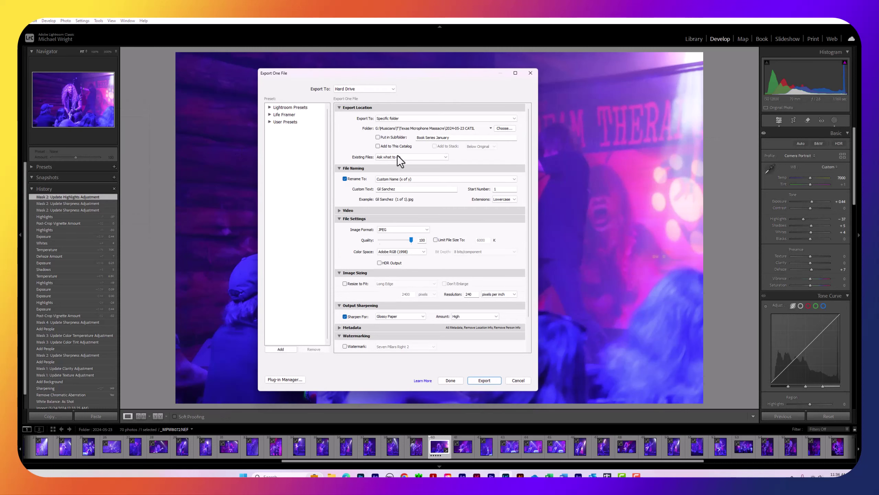
click(505, 129)
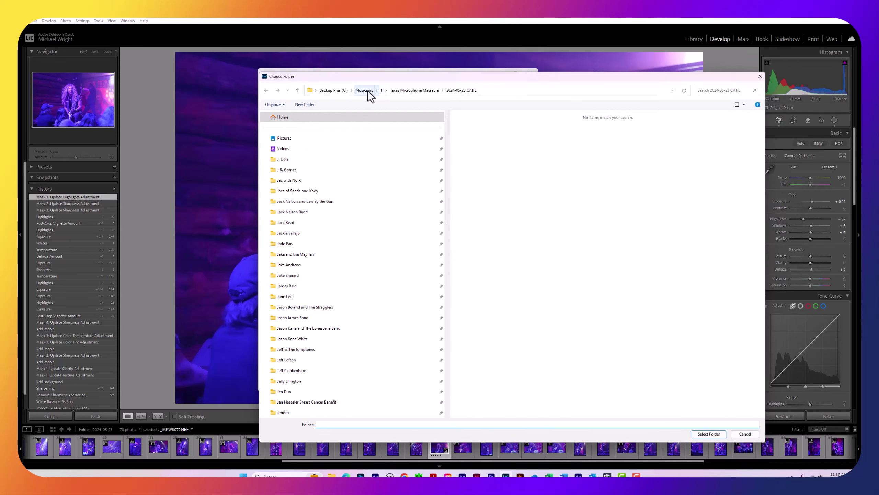
click(364, 90)
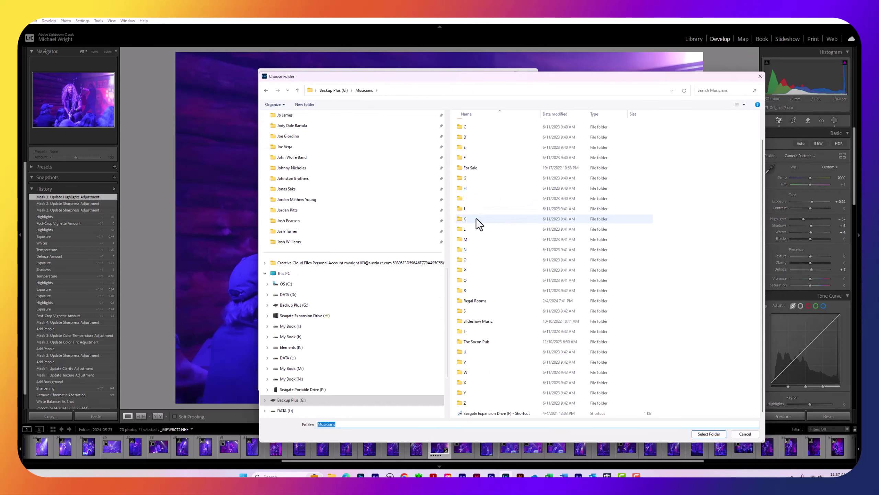
double_click(469, 270)
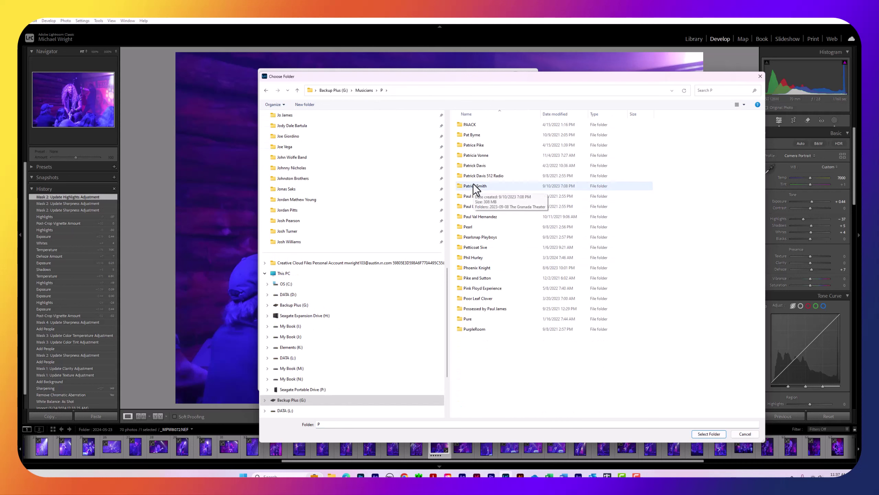
click(303, 105)
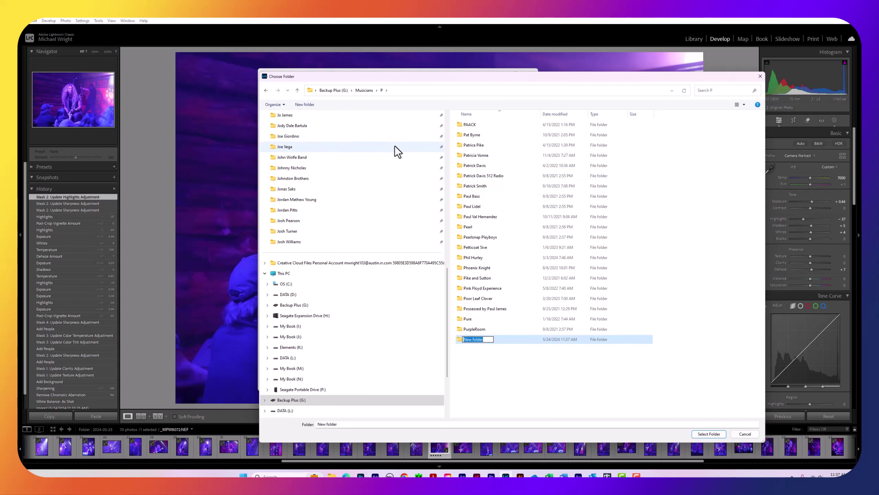
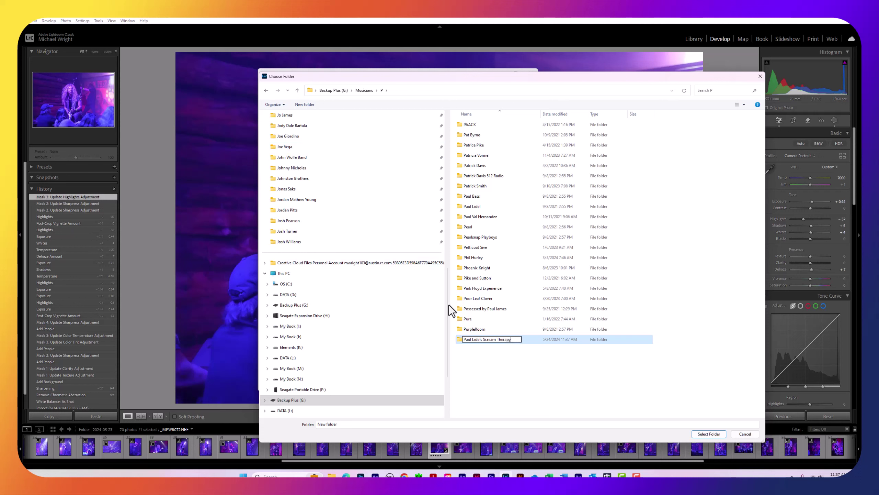
double_click(462, 338)
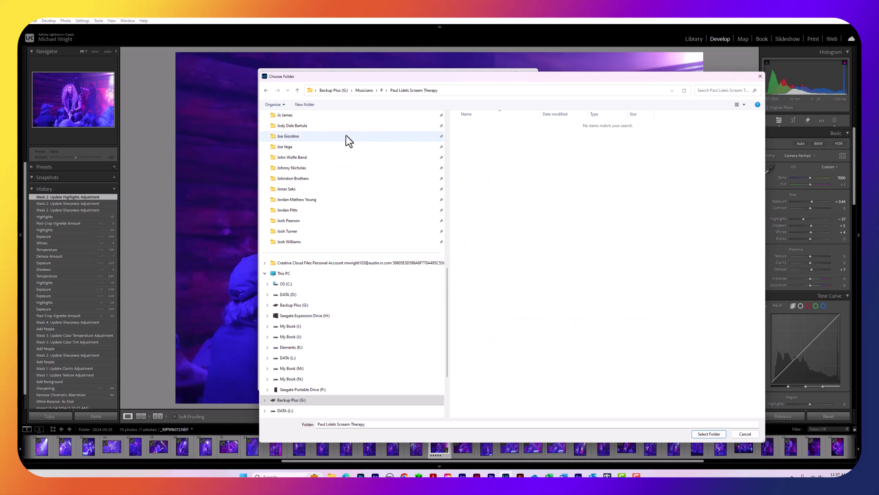
Create and select a 2024-05-23 - CATIL destination folder; set Custom Text to the guitarist's name
click(306, 105)
text(2024-05-23)
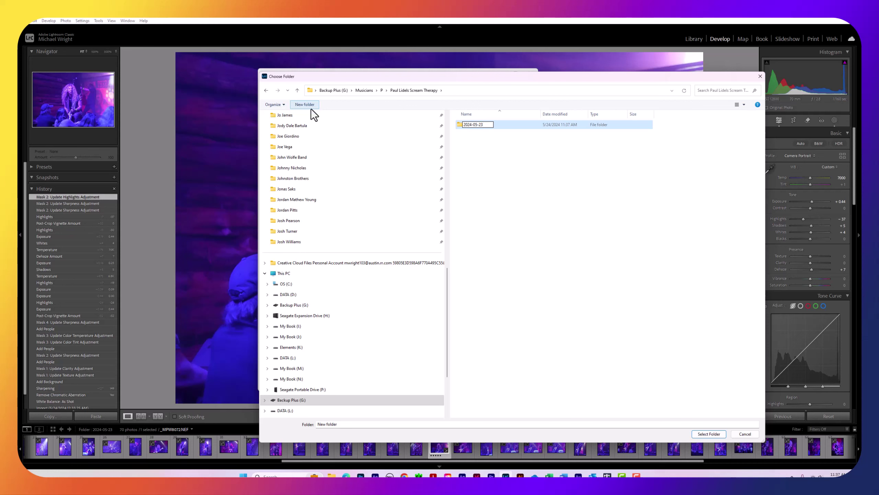
text(- CATIL)
key(Return)
double_click(463, 124)
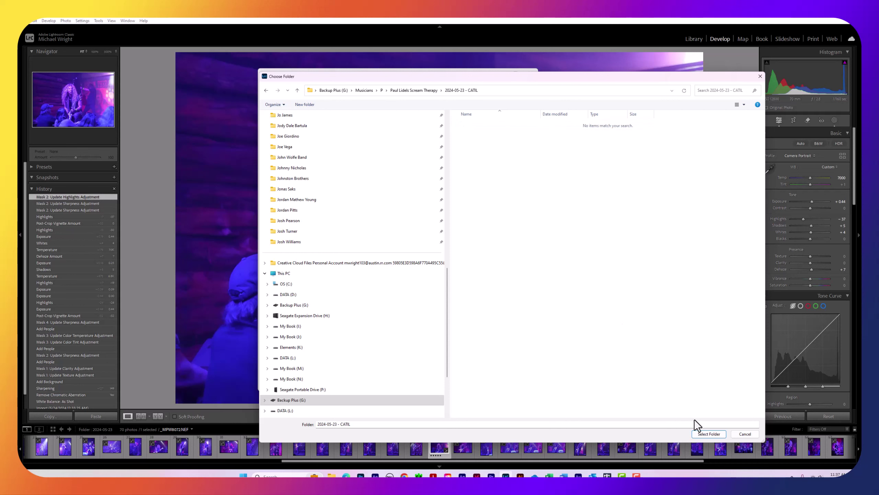
click(705, 434)
triple_click(404, 190)
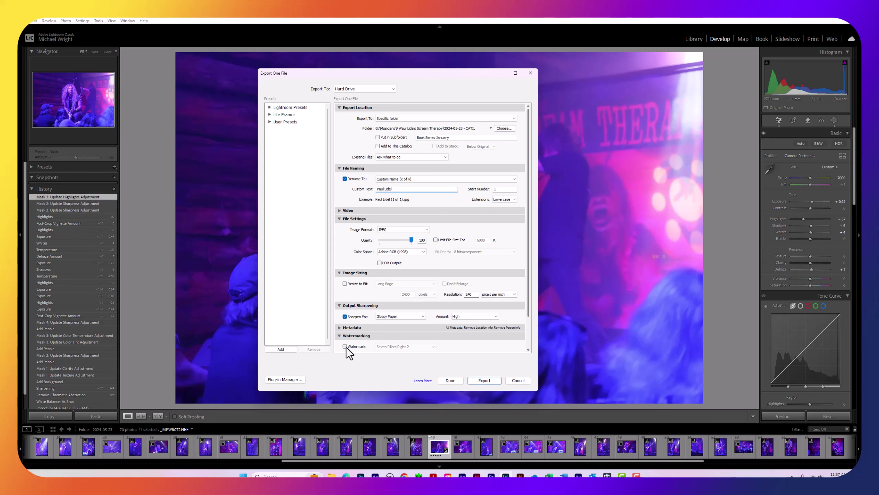
Export a watermarked copy of the photo with 'wm' added to the file name
click(345, 346)
double_click(409, 190)
text(wm)
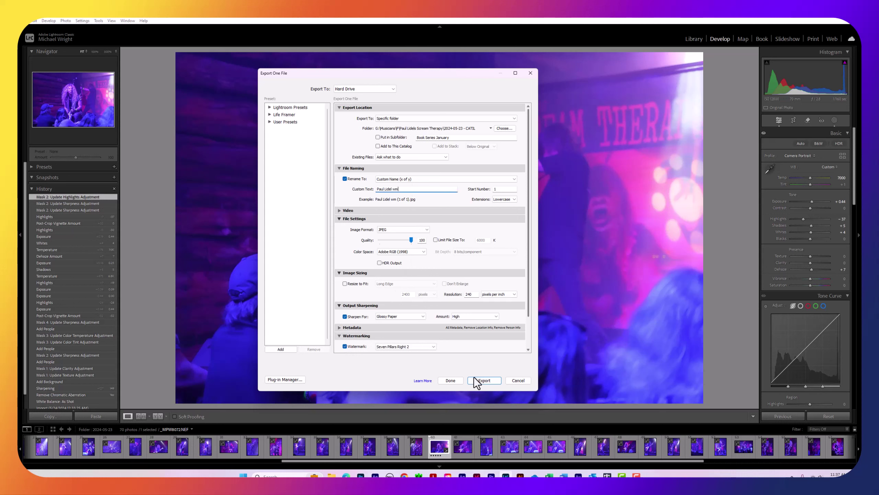
click(487, 380)
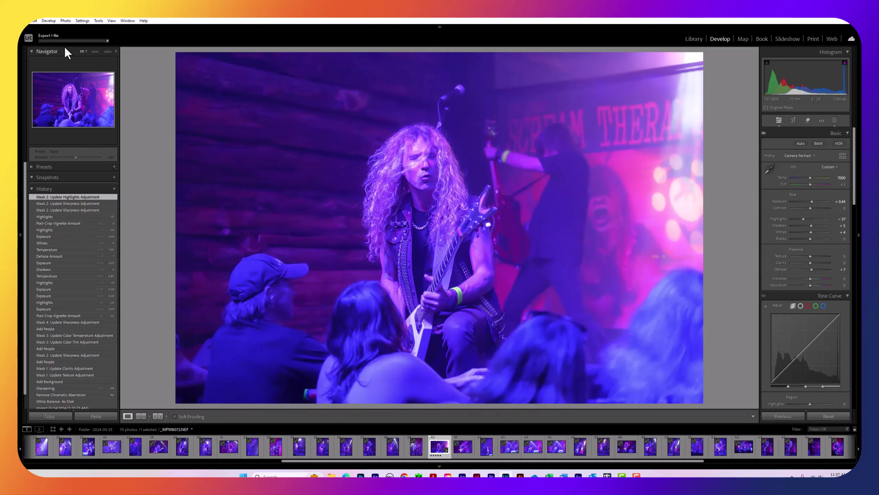
Export a second, clean copy with the watermark off and the 'wm' suffix removed
click(29, 20)
click(37, 113)
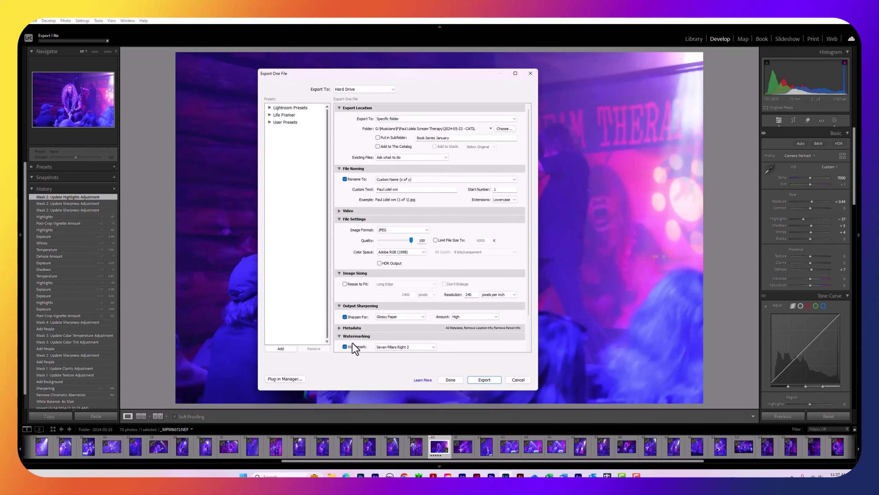
click(344, 346)
double_click(409, 189)
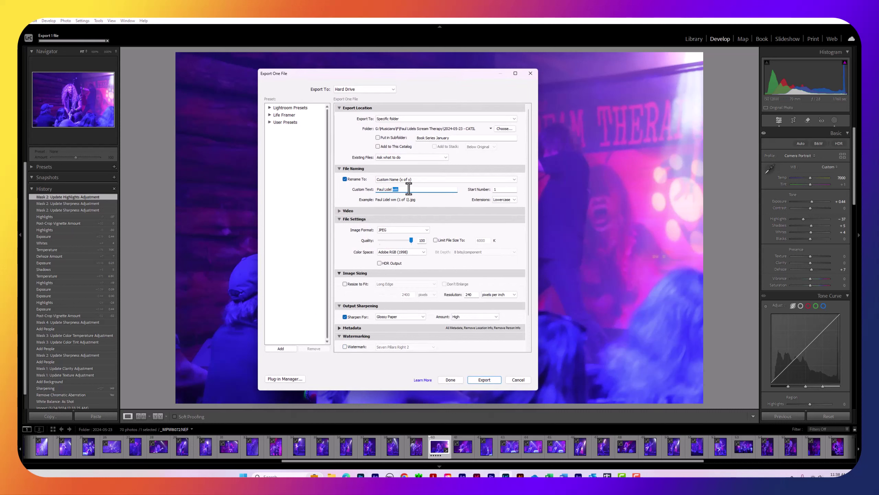
key(BackSpace)
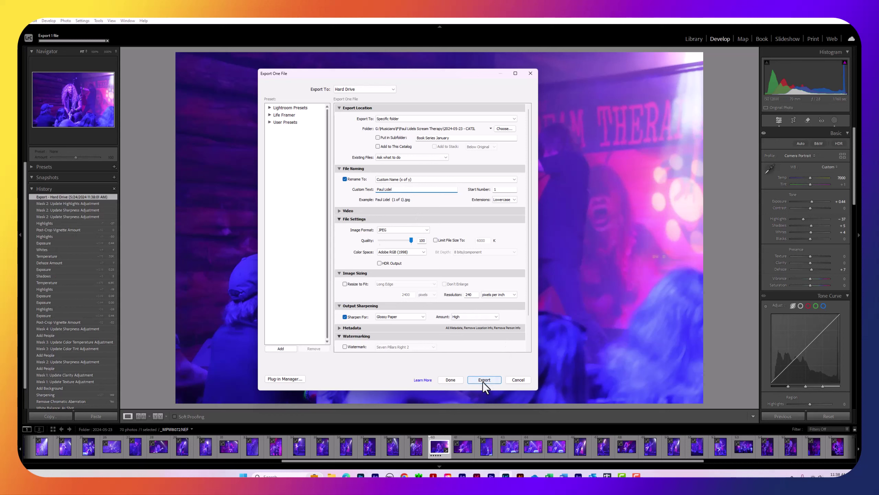
click(484, 379)
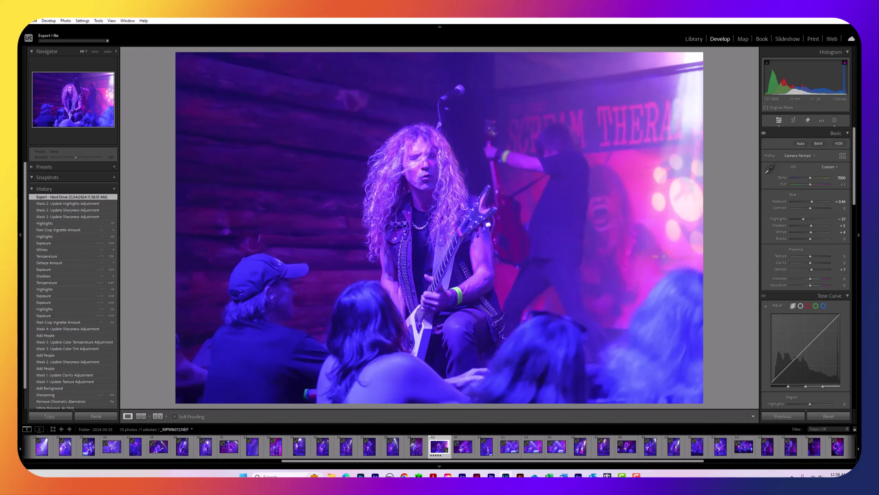
Bring the Facebook browser window forward and maximize it
key(alt+Tab)
drag(226, 65, 491, 79)
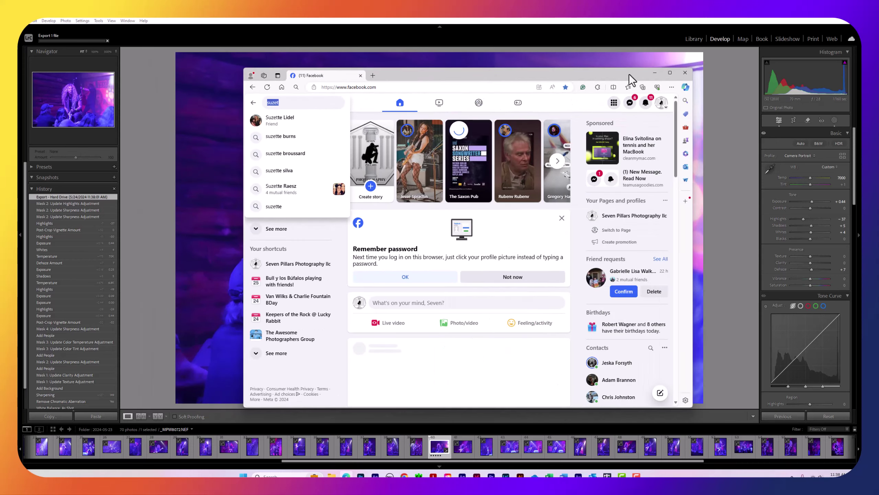
click(670, 73)
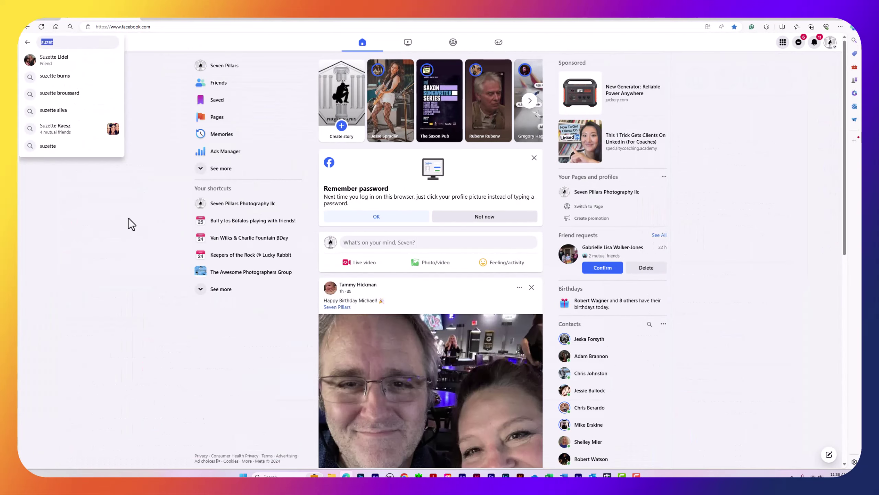
click(127, 194)
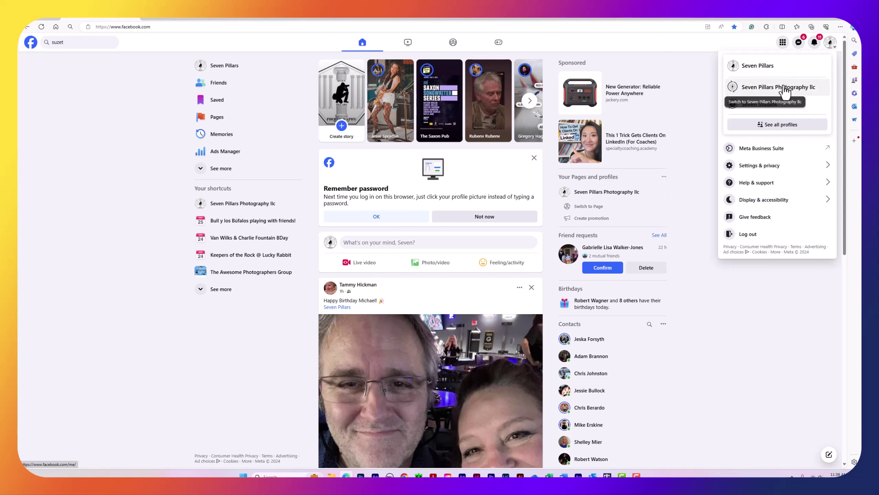
Switch to the Seven Pillars Photography llc page and open its Meta Business Suite
click(785, 87)
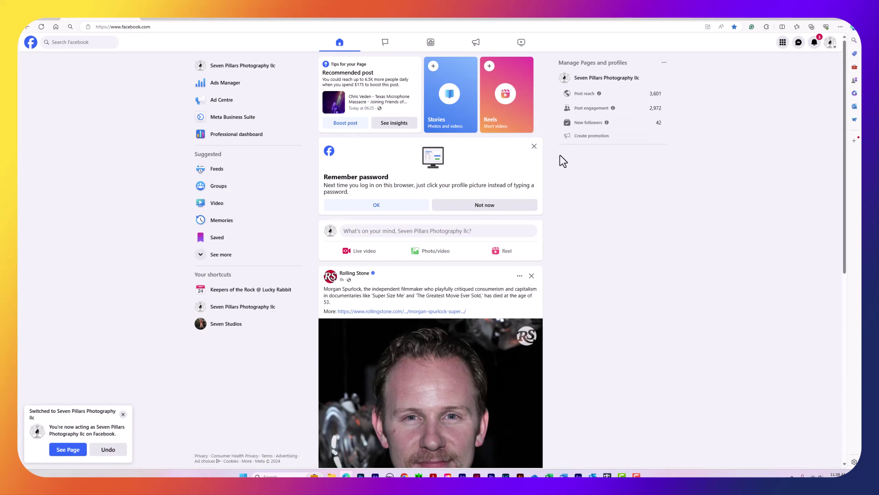
click(830, 42)
click(756, 73)
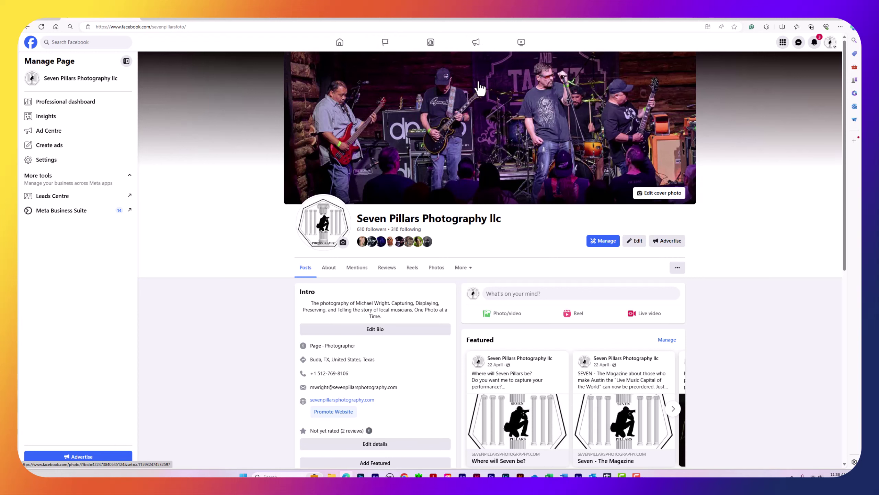
click(61, 213)
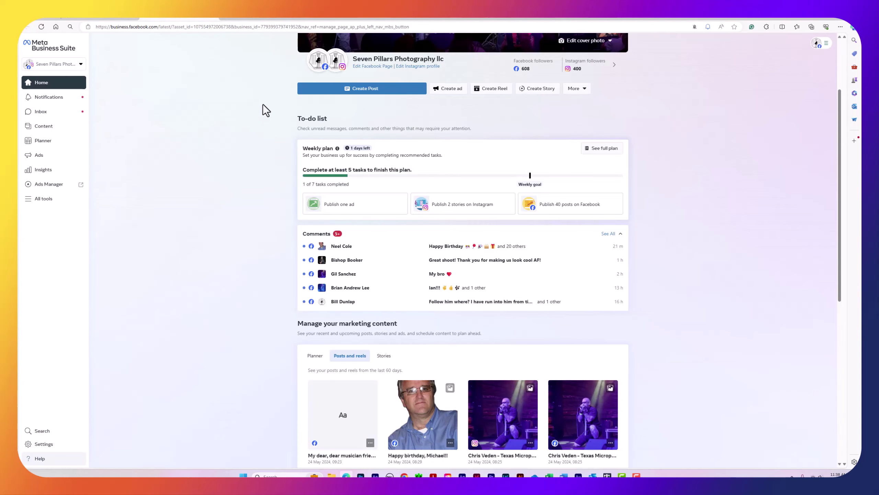
Start a new post, skip the scheduling tip, and choose to upload a photo from desktop
mouse_move(313, 66)
click(329, 88)
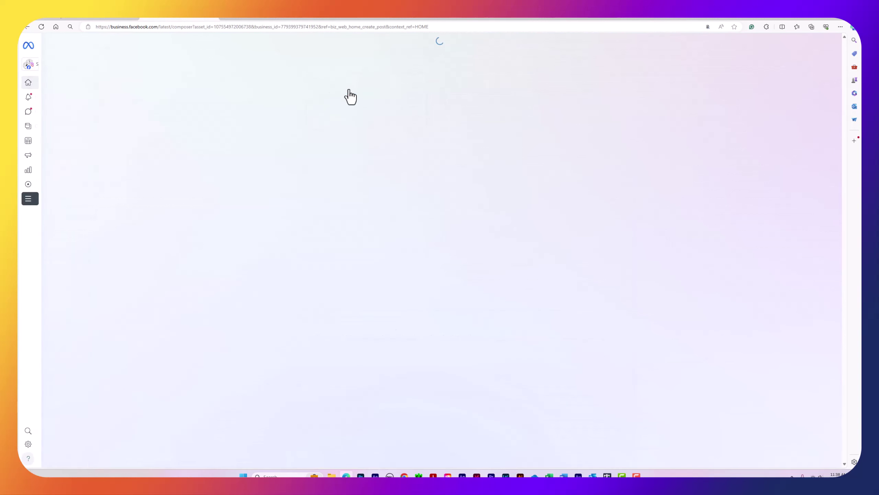
click(290, 248)
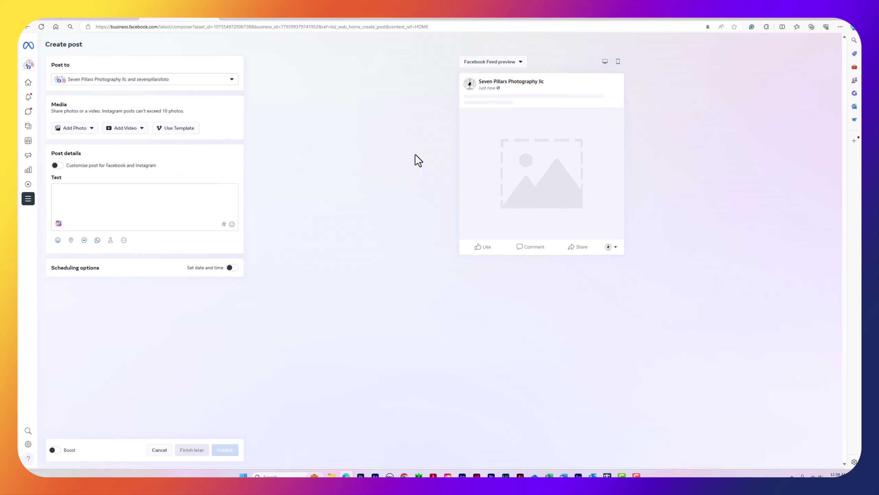
click(83, 131)
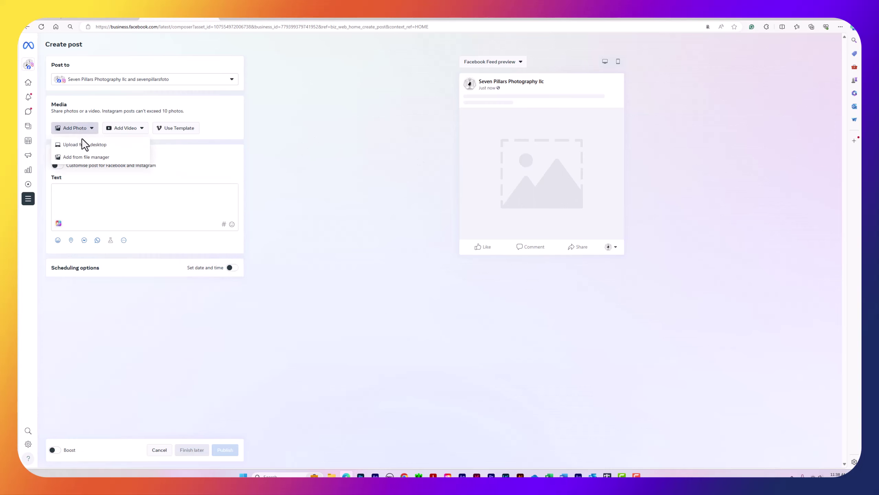
click(82, 145)
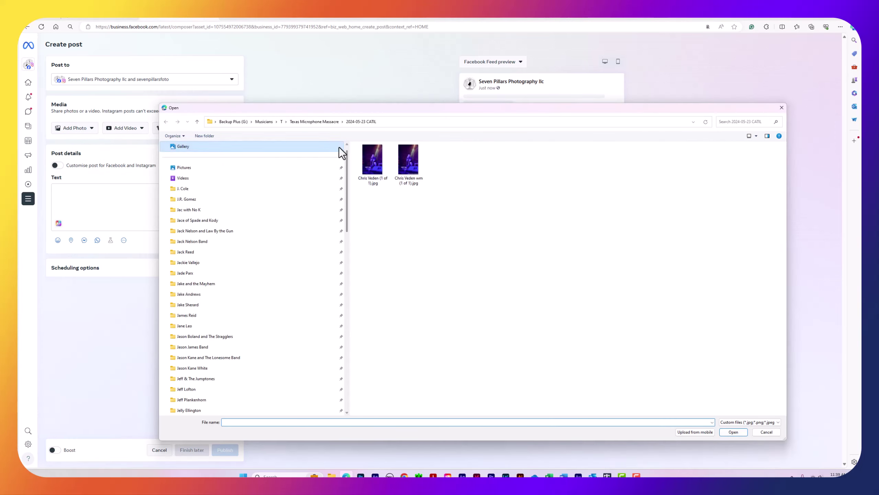
Attach the wm JPEG from Musicians > P > band folder > 2024-05-23 - CATIL to the post
click(270, 122)
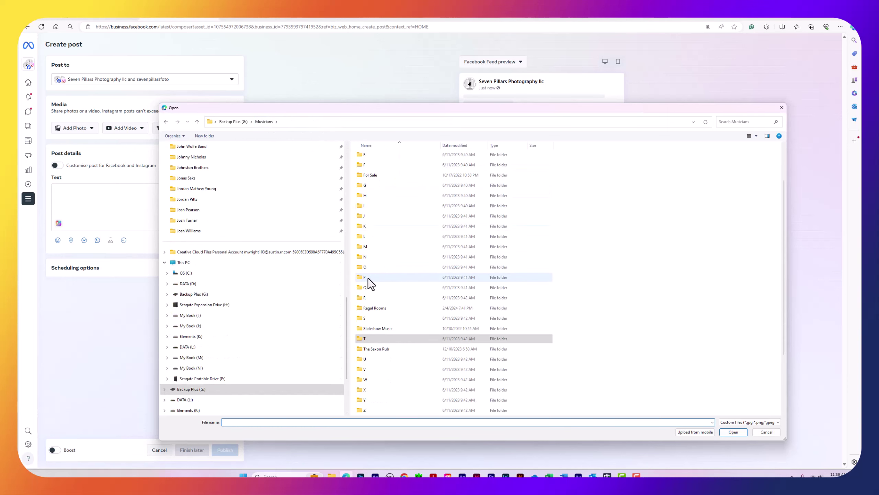
double_click(368, 277)
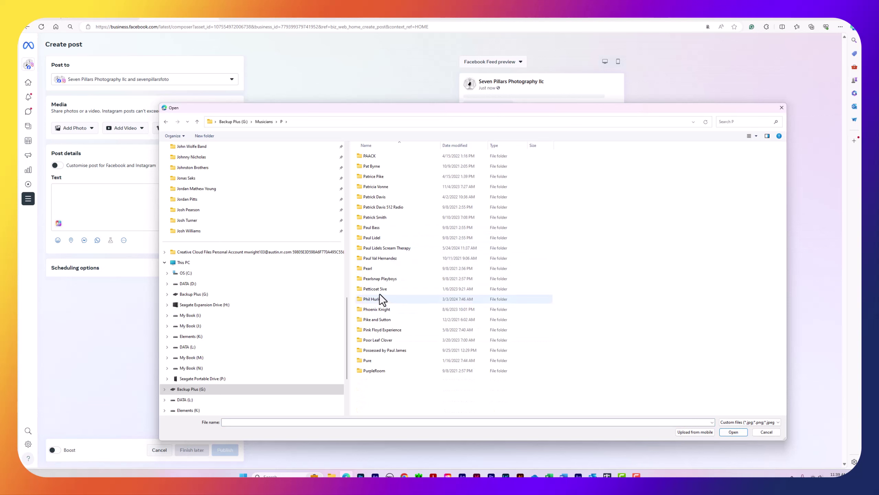
click(379, 248)
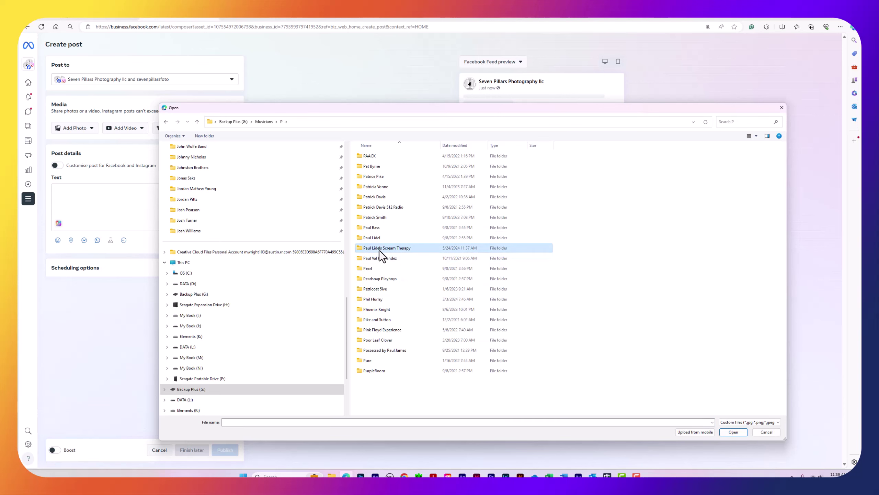
double_click(380, 250)
double_click(371, 159)
click(414, 180)
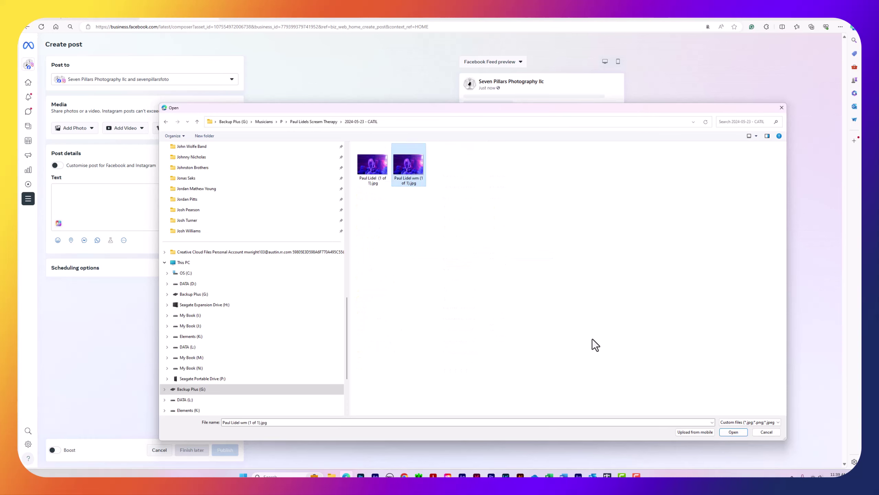
click(734, 431)
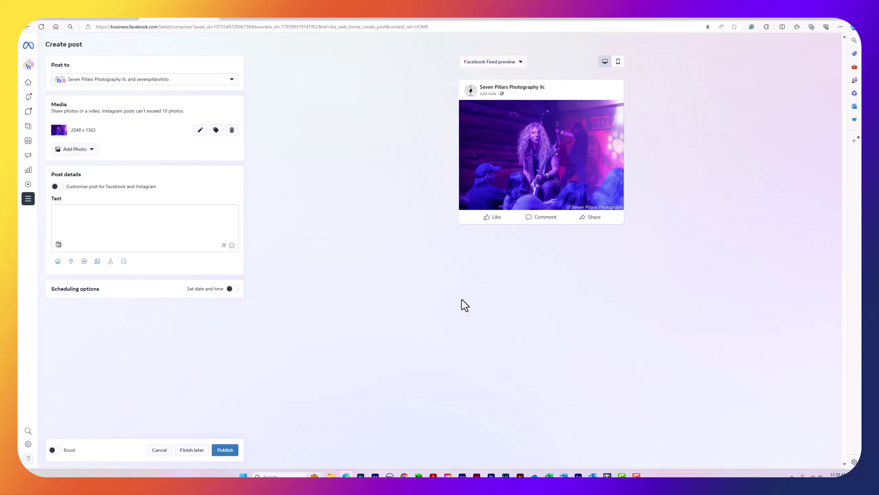
Caption the post with the guitarist's name, his band's name and the date 05/23
click(99, 208)
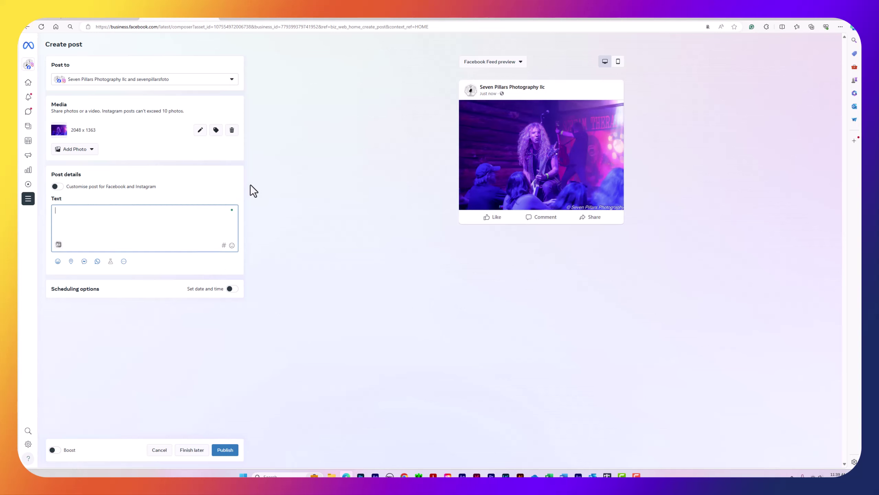
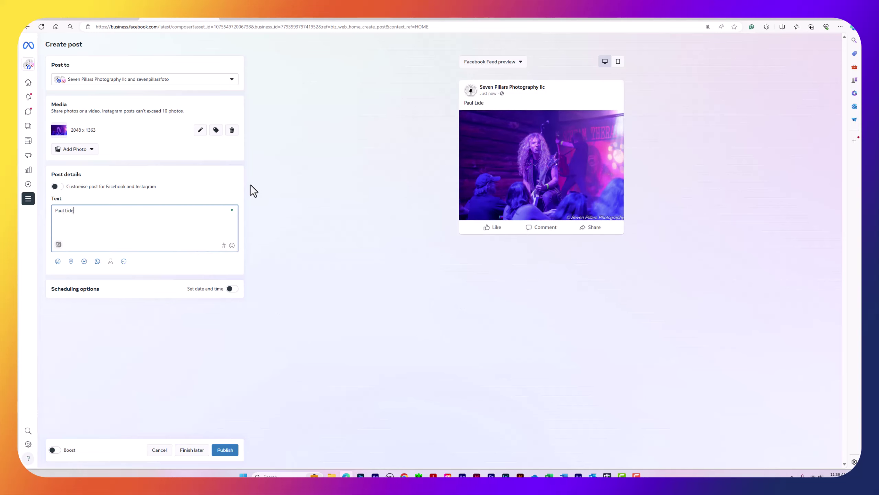
text( of)
text(m Therapy)
text( - )
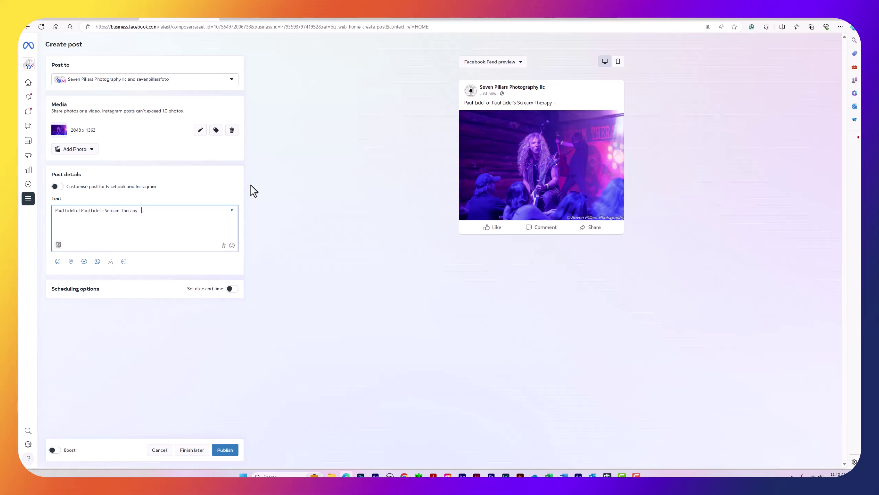
text(05/23/2)
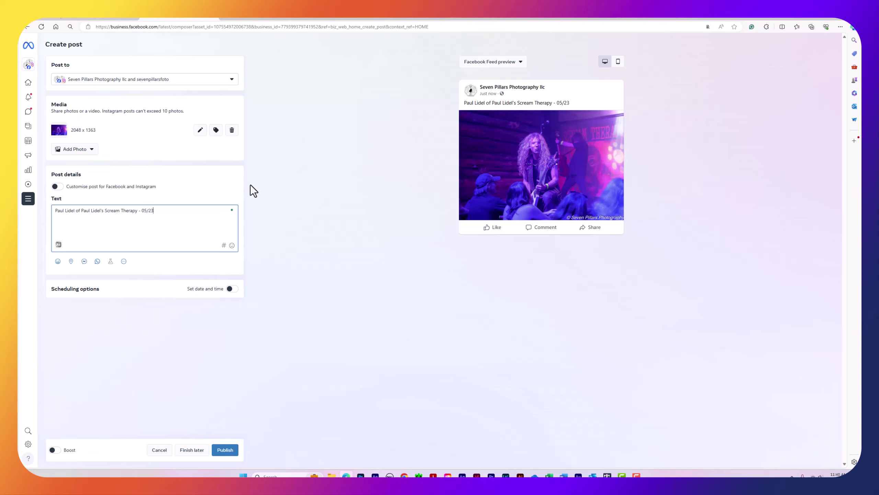